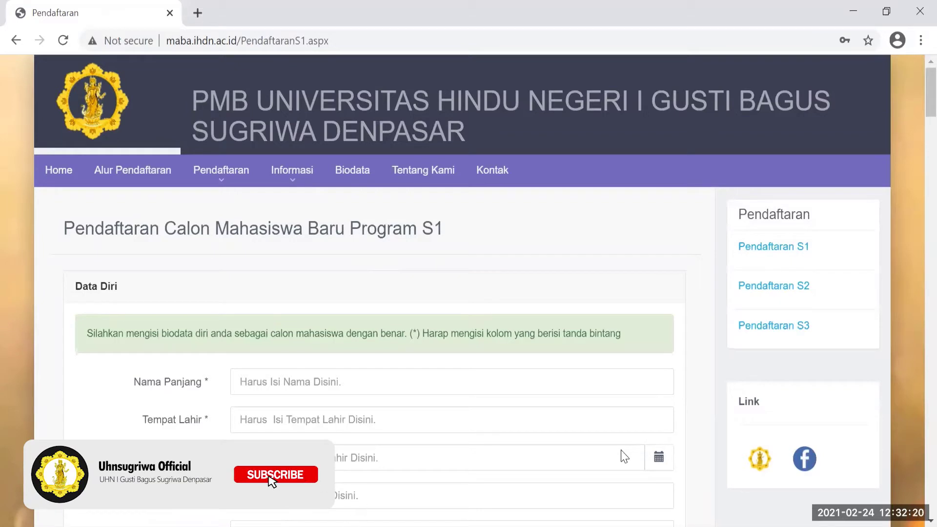
Scroll down the S1 registration form to its empty Data Diri fields.
scroll(625, 457, down, 3)
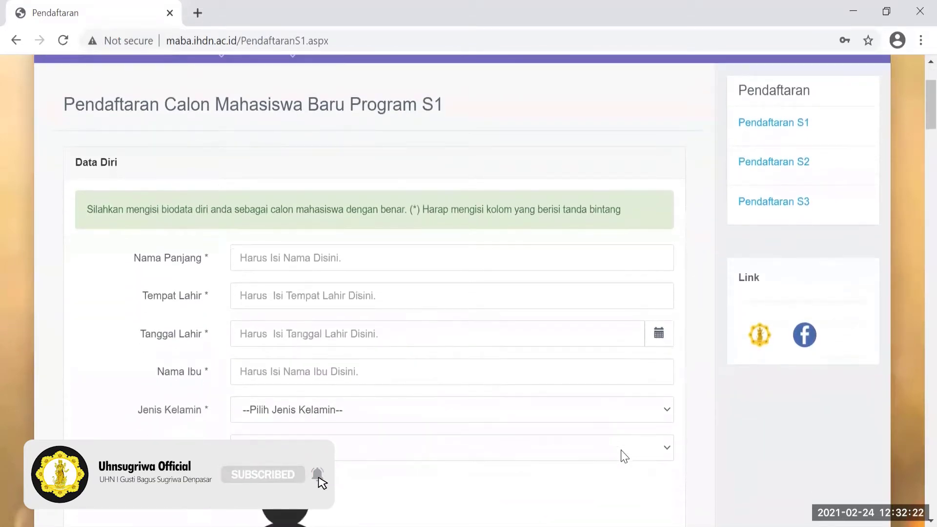
Enter the applicant's full name in Nama Panjang, leaving Agama unchosen.
scroll(624, 457, down, 1)
scroll(624, 456, down, 1)
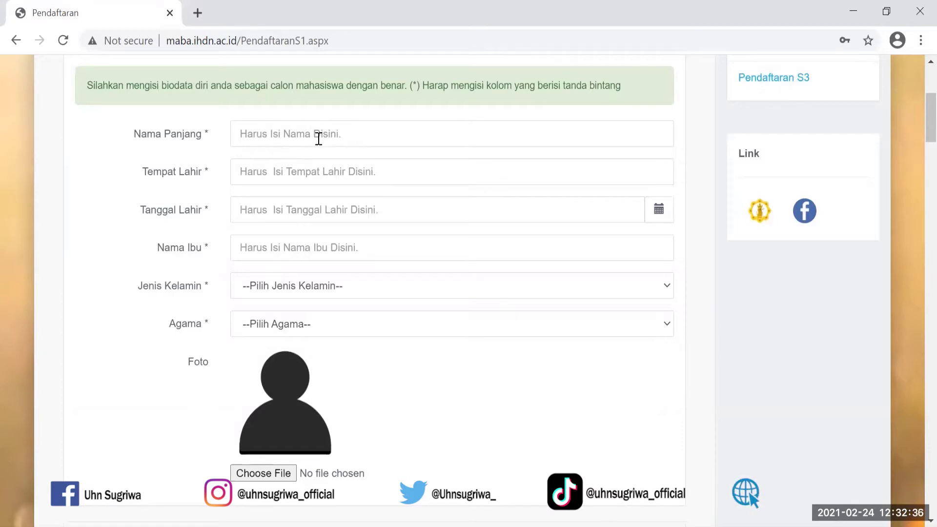
click(240, 137)
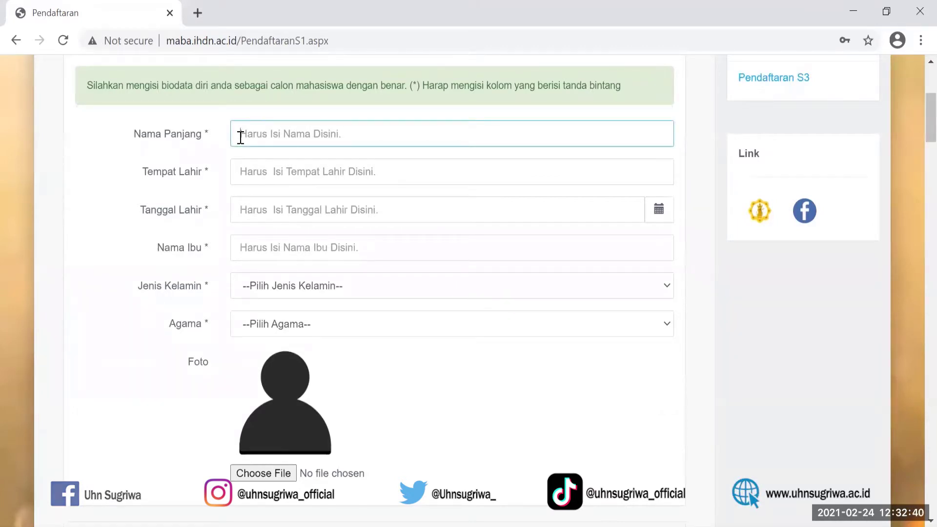
text(herawati)
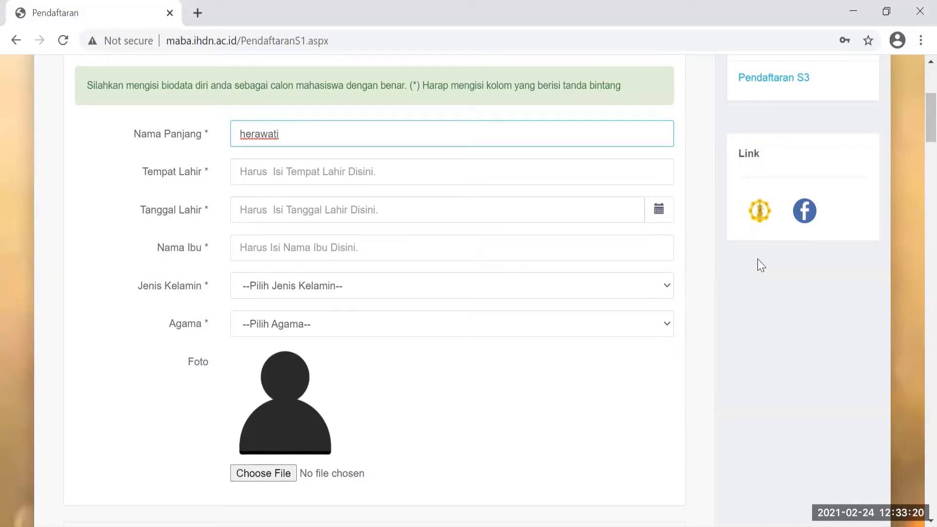
click(667, 324)
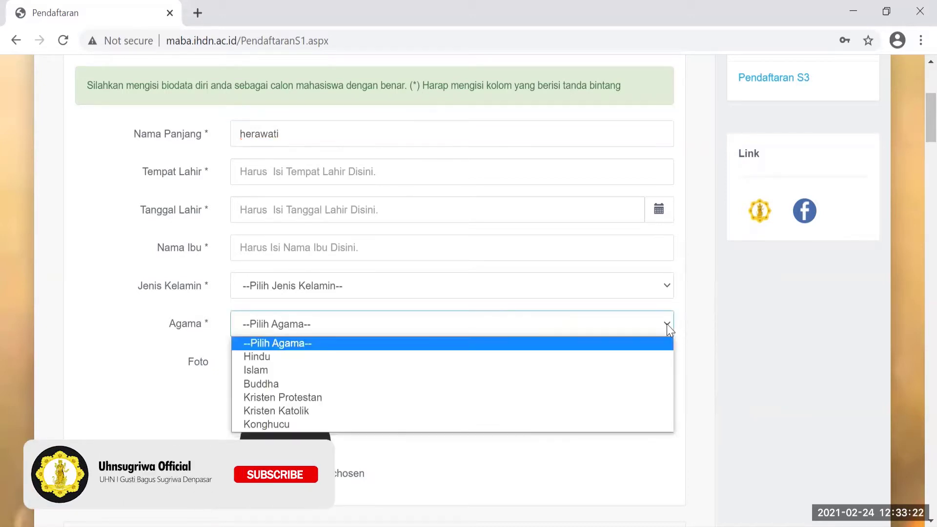
click(789, 312)
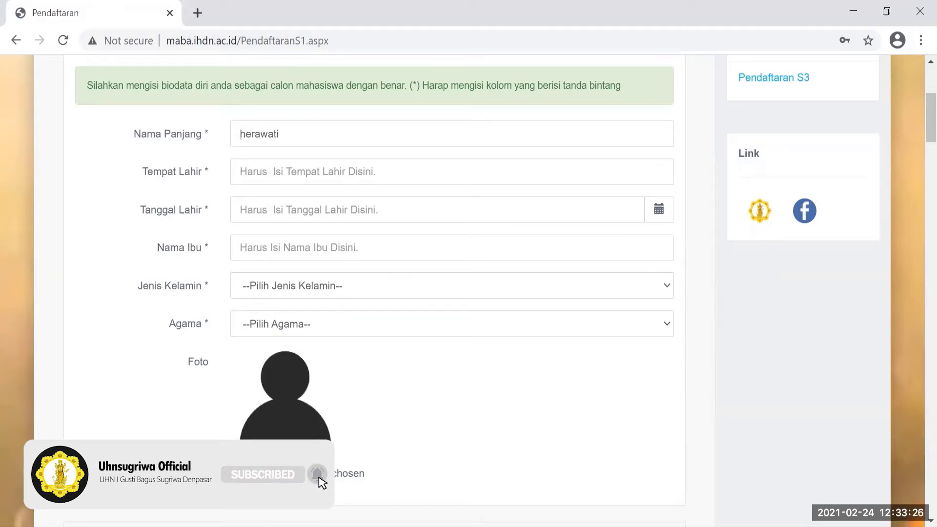
scroll(468, 292, down, 5)
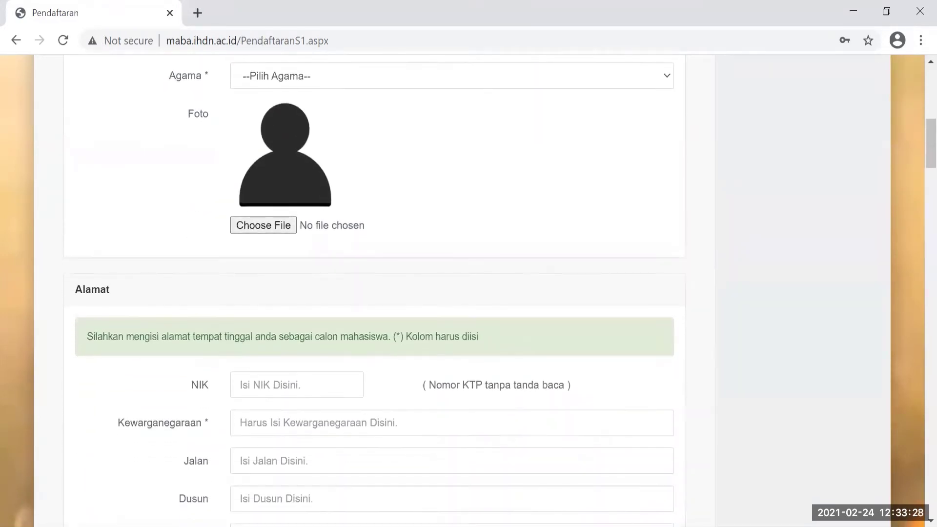
Fill Jalan, Dusun and Kelurahan in the Alamat section with '-'.
scroll(468, 293, down, 3)
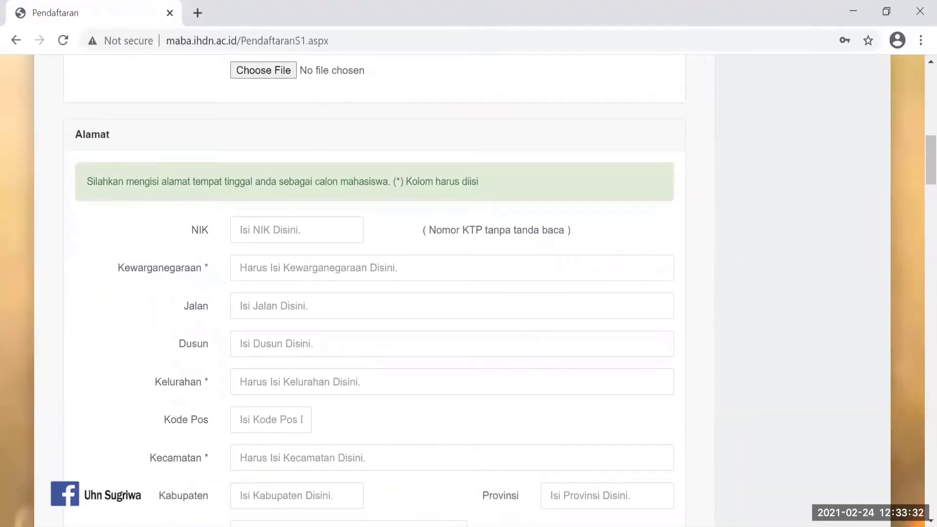
scroll(468, 293, down, 1)
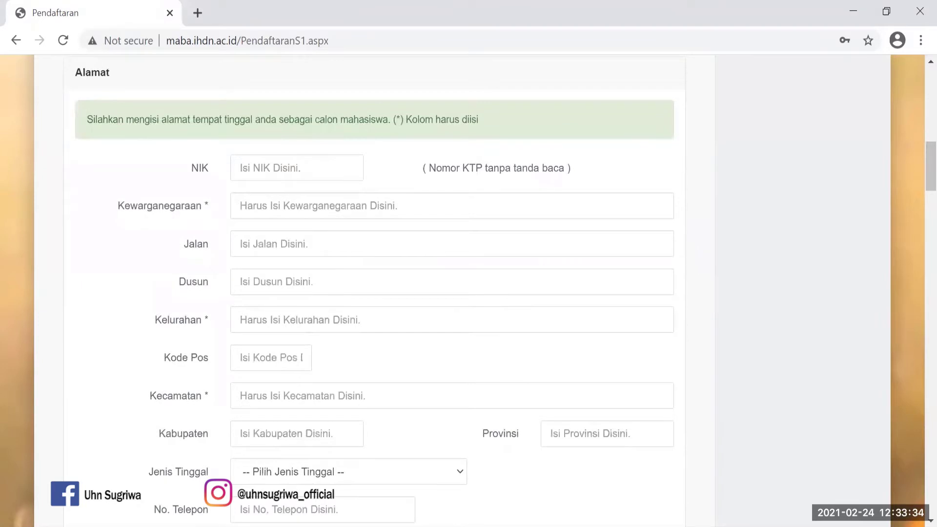
scroll(468, 293, down, 1)
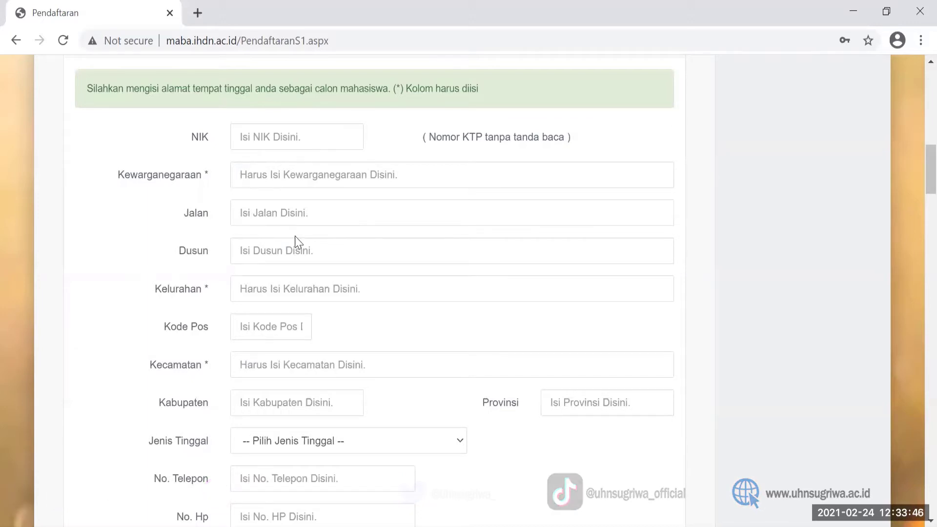
click(242, 215)
text(J)
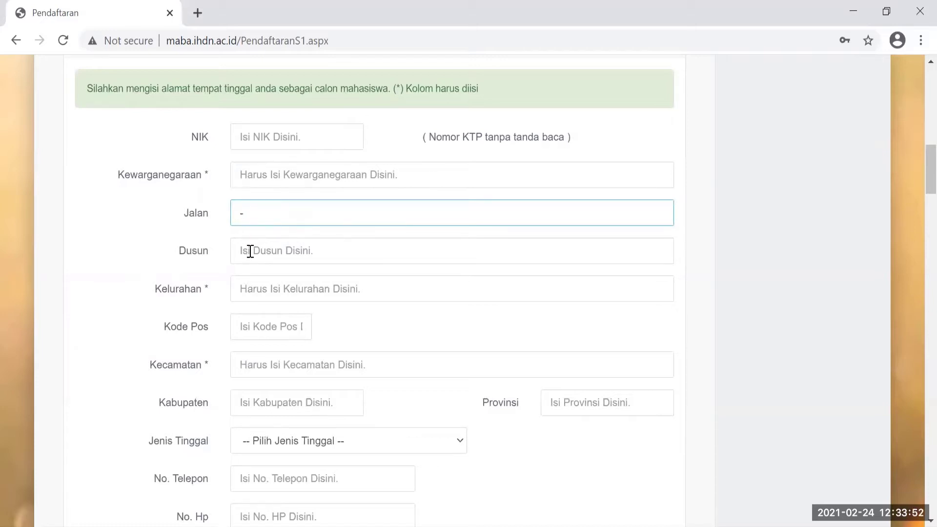
click(247, 251)
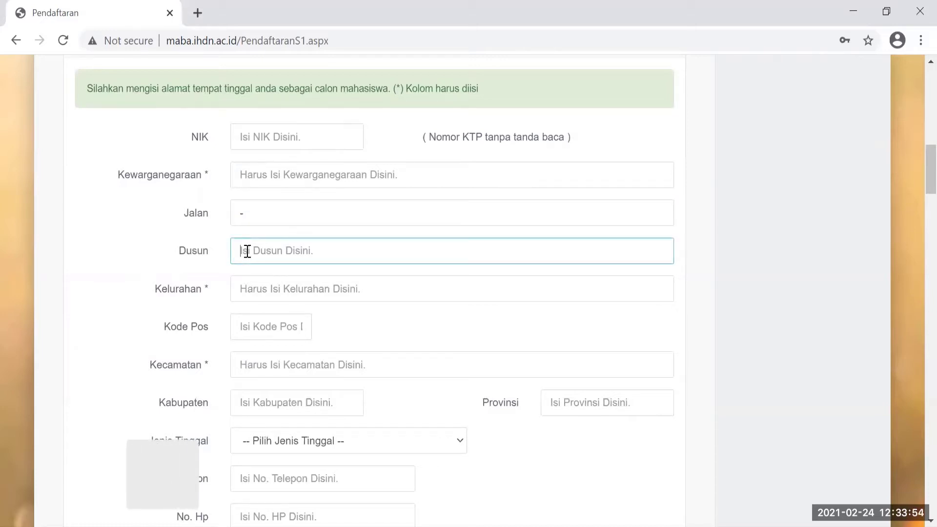
text(-)
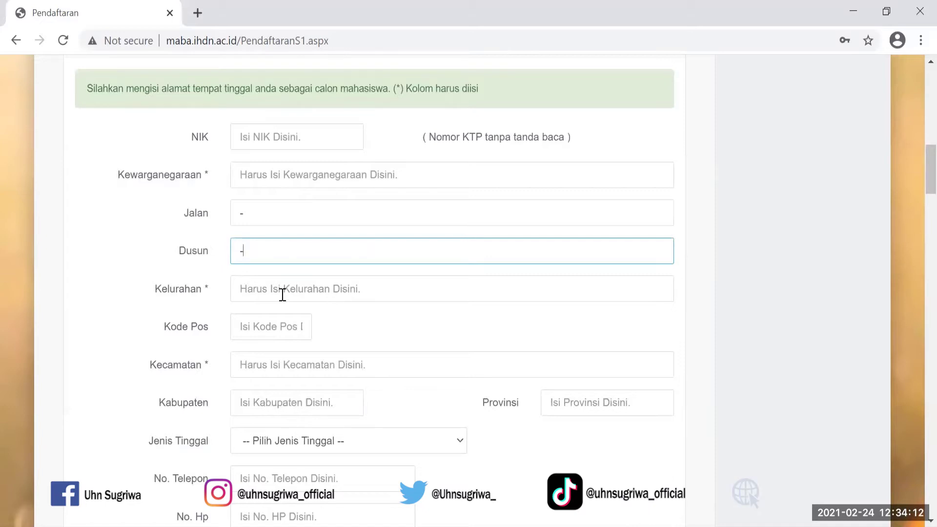
click(243, 291)
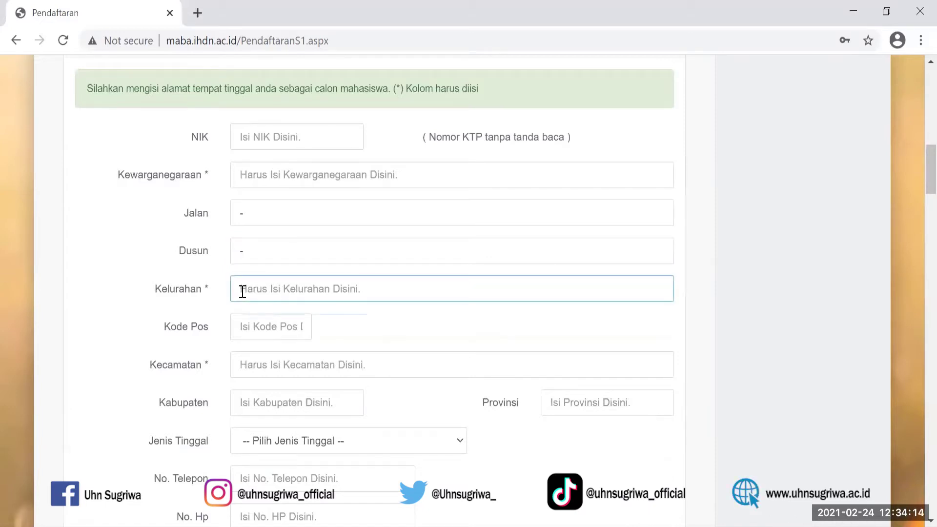
text(-)
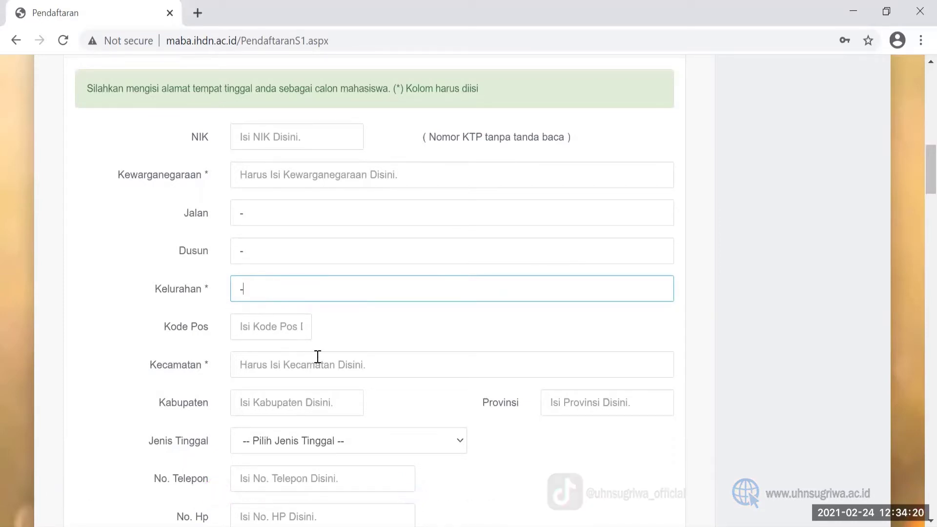
Enter the district in Kecamatan, leaving Kabupaten and Jenis Tinggal unchosen.
click(246, 366)
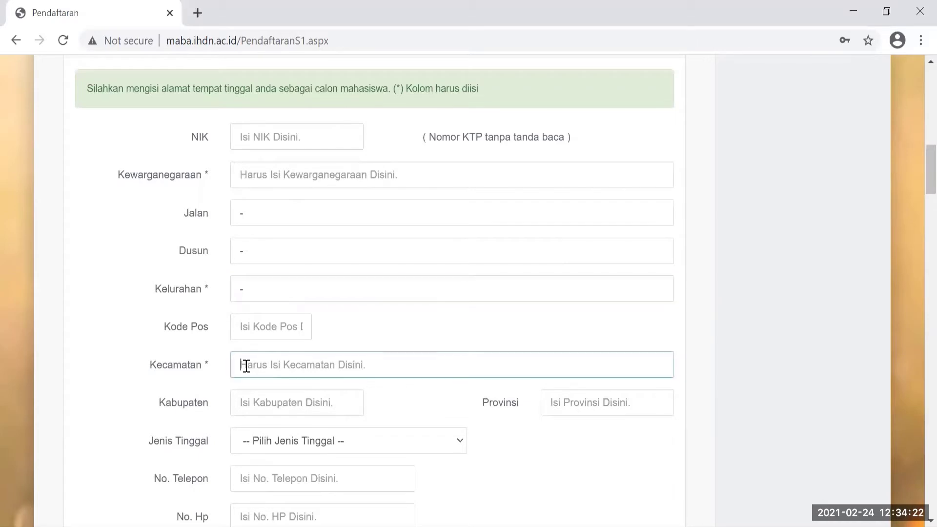
text(de)
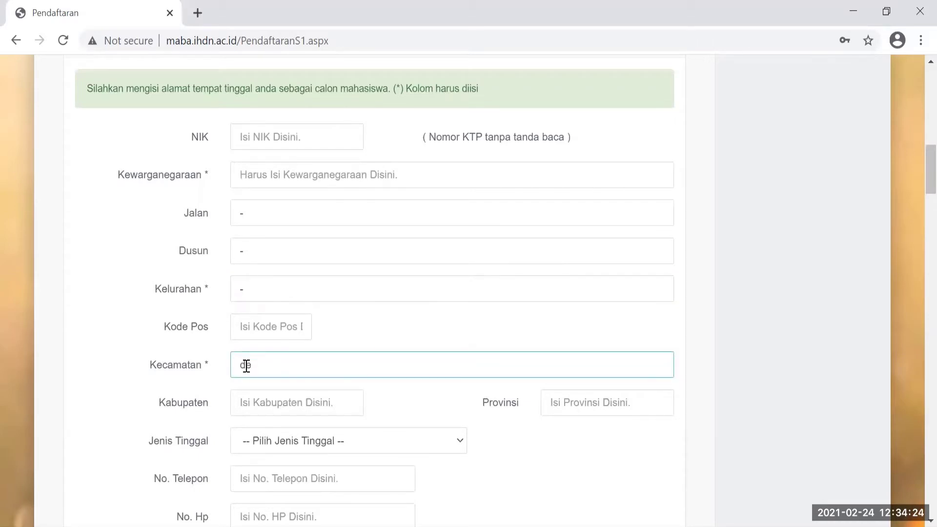
key(BackSpace)
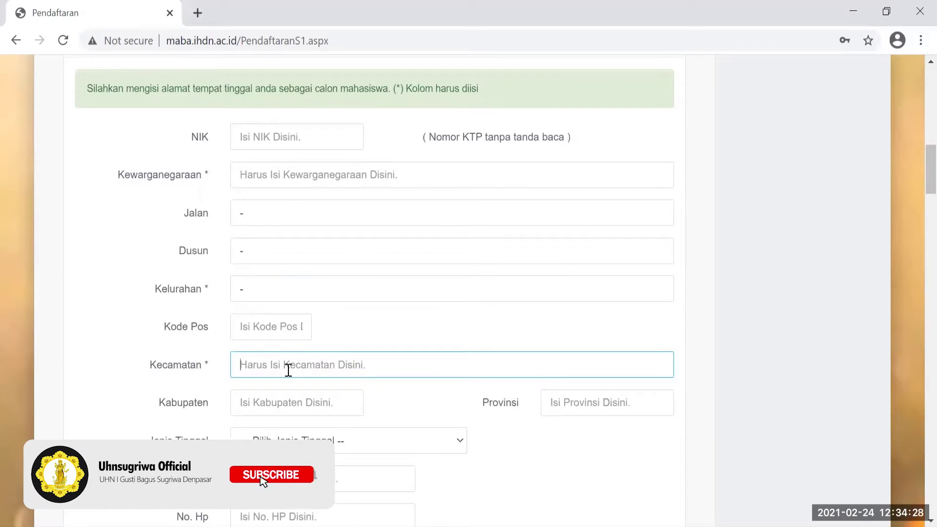
text(de)
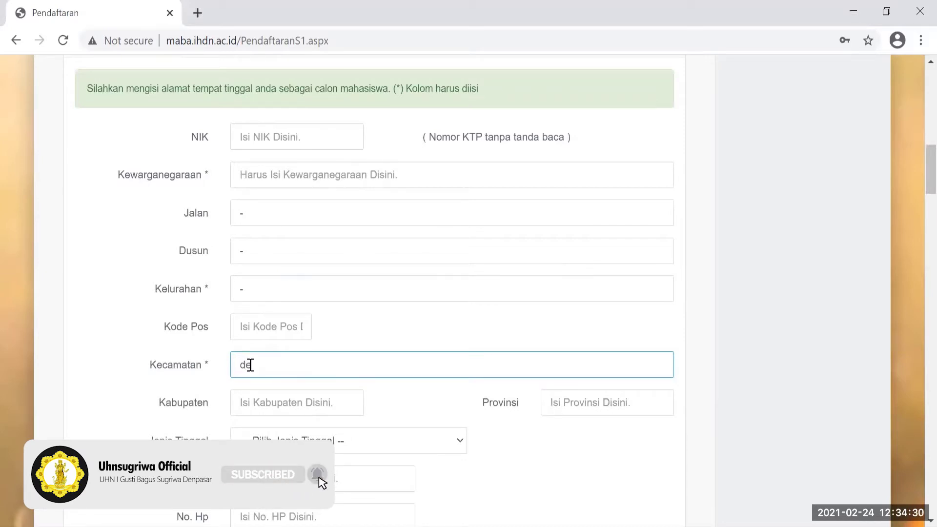
text(npasar timur)
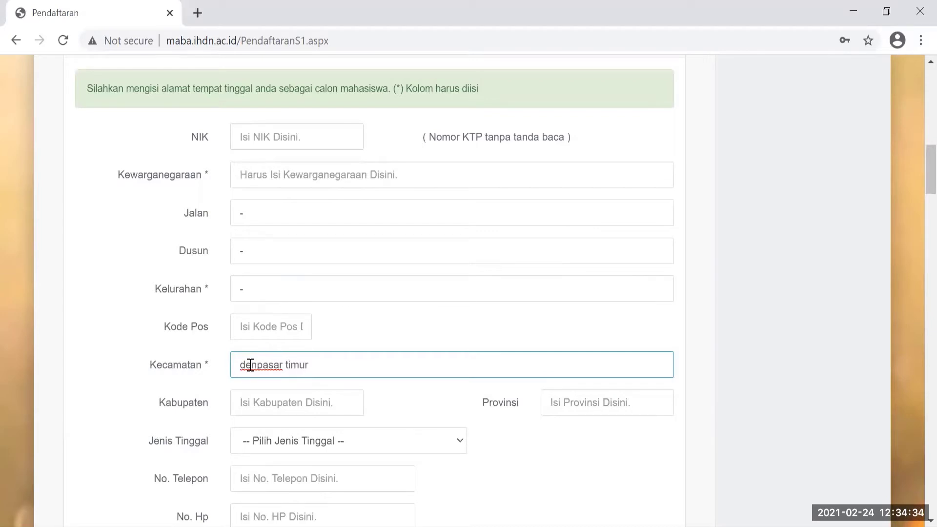
click(295, 408)
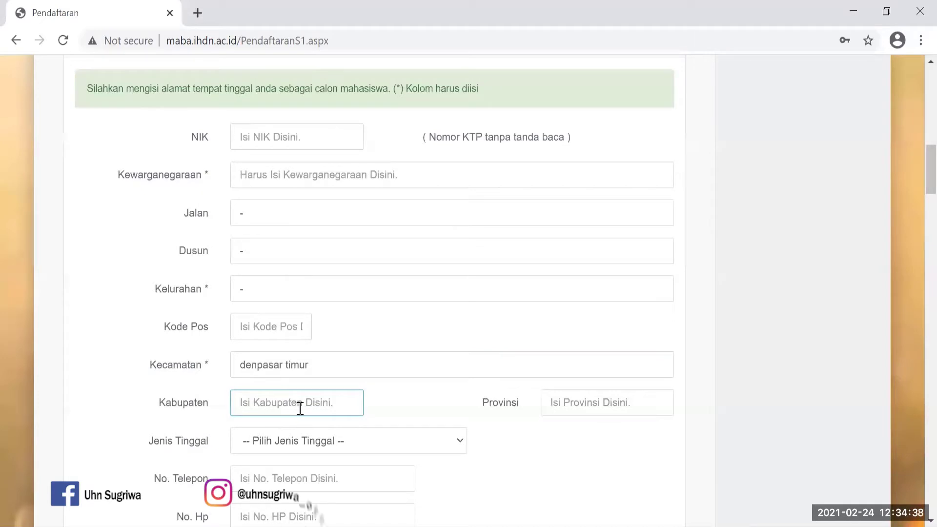
click(462, 445)
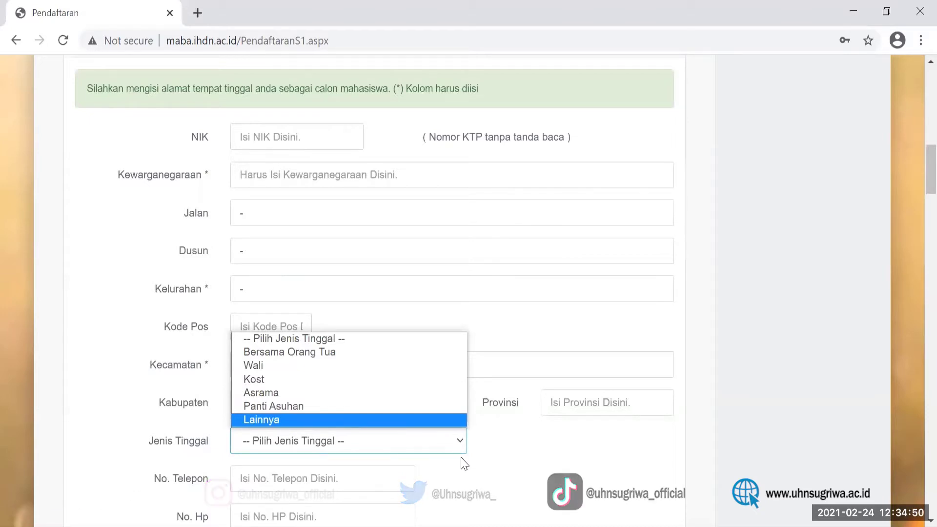
click(725, 383)
Put '-' in the Email field and set Penerimaan KPS to Ya.
scroll(727, 383, down, 1)
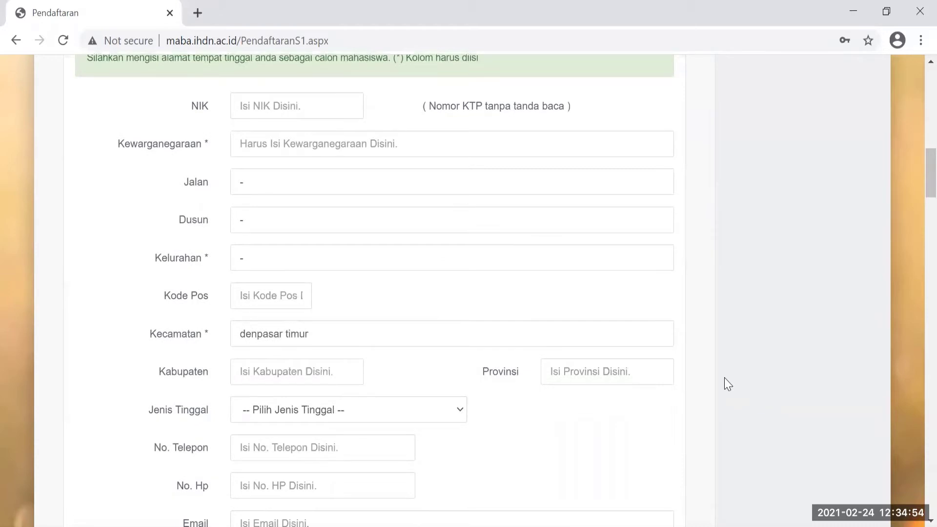
scroll(726, 384, down, 3)
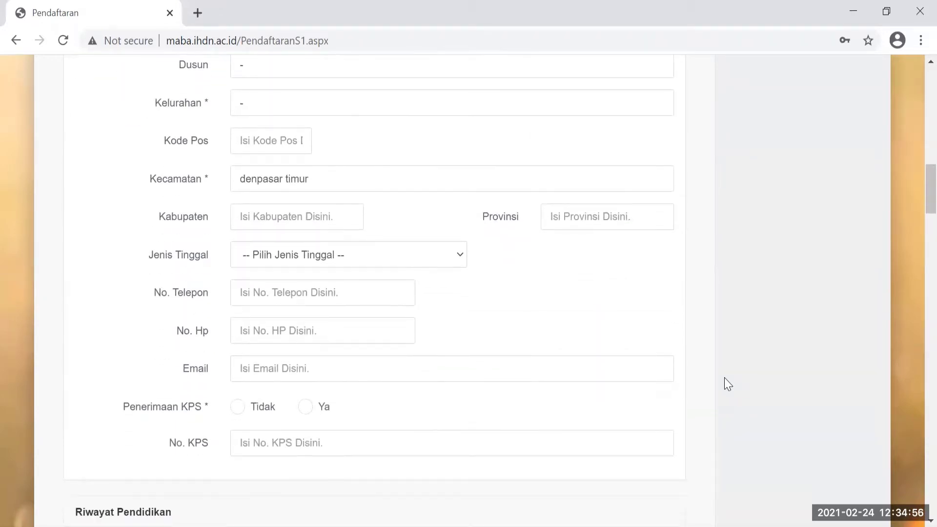
scroll(727, 384, down, 1)
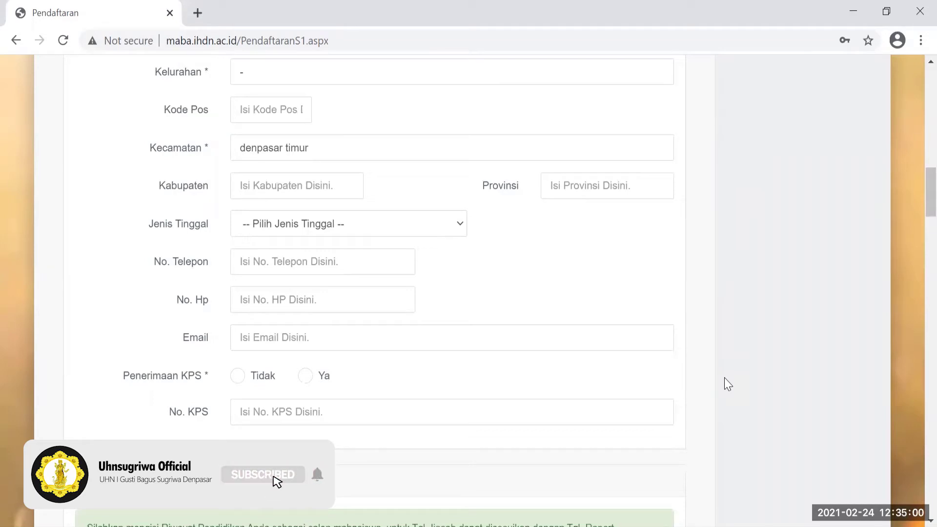
scroll(726, 383, down, 1)
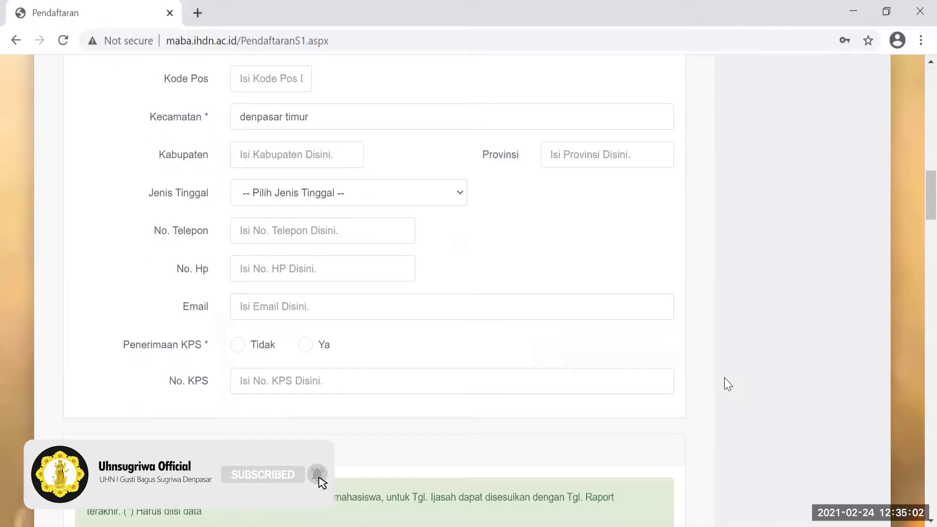
scroll(727, 384, down, 1)
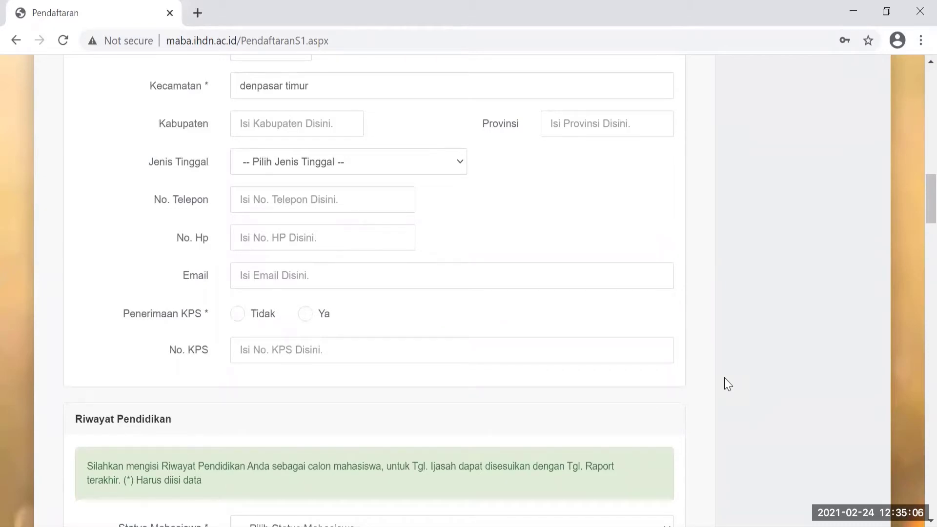
click(245, 275)
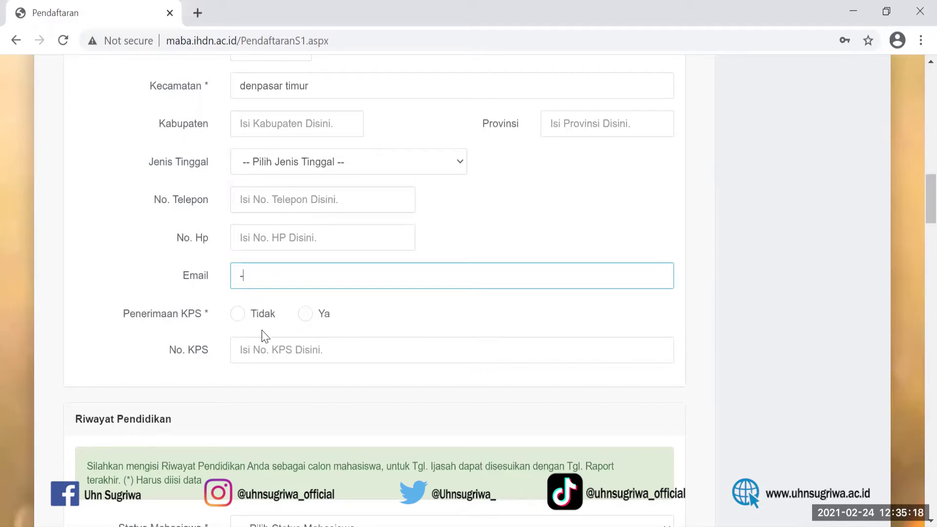
click(305, 315)
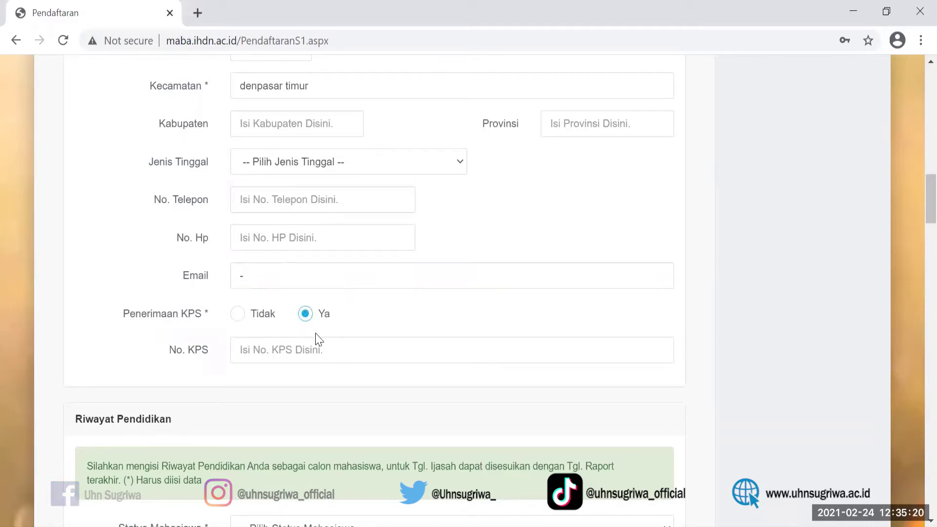
Switch Penerimaan KPS to Tidak and replace the No. KPS zeros with '-'.
click(244, 352)
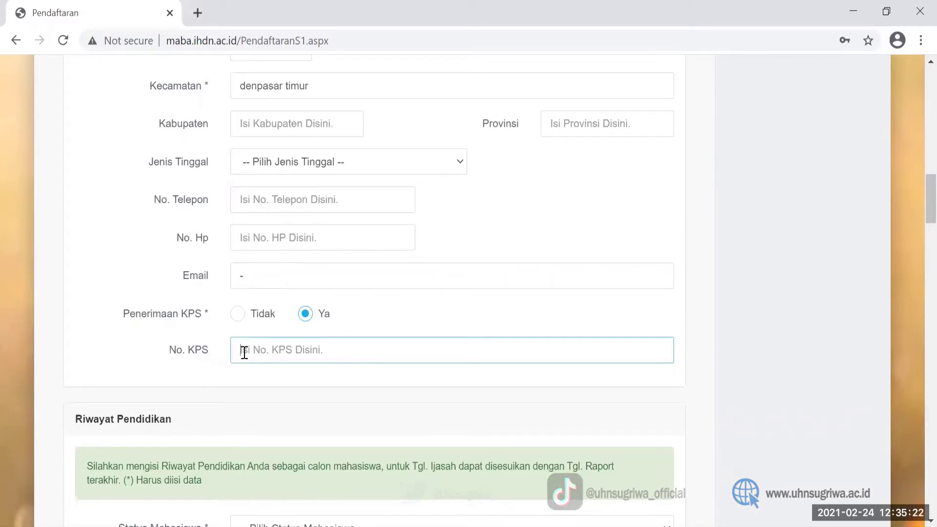
text(0000)
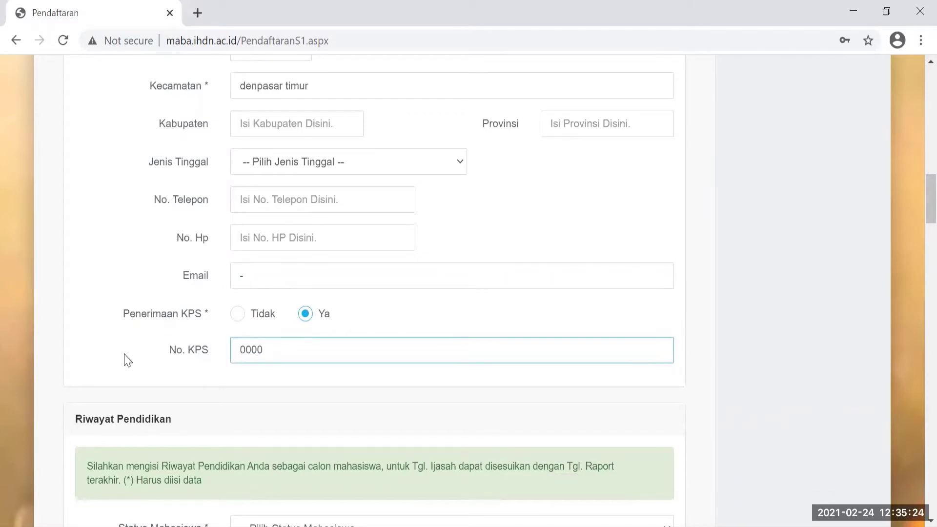
click(237, 315)
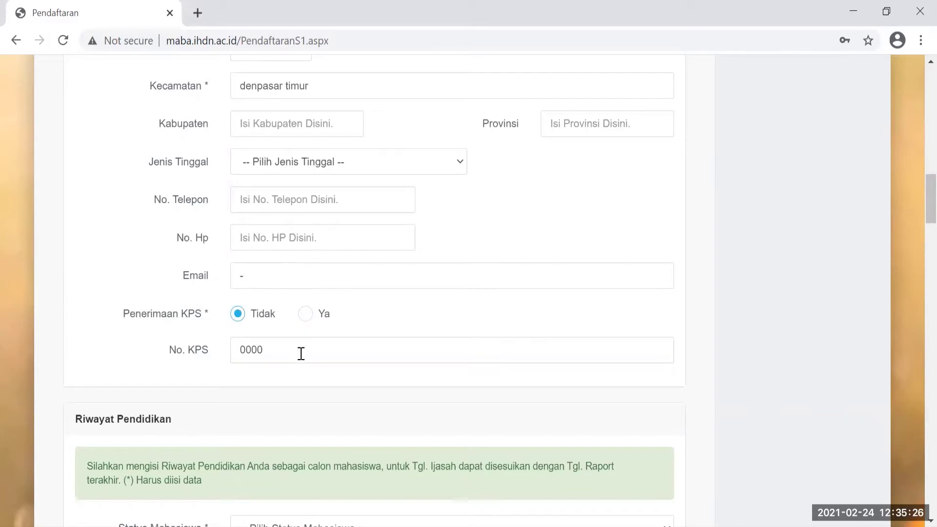
click(278, 352)
key(BackSpace)
key(BackSpace)
key(BackSpace)
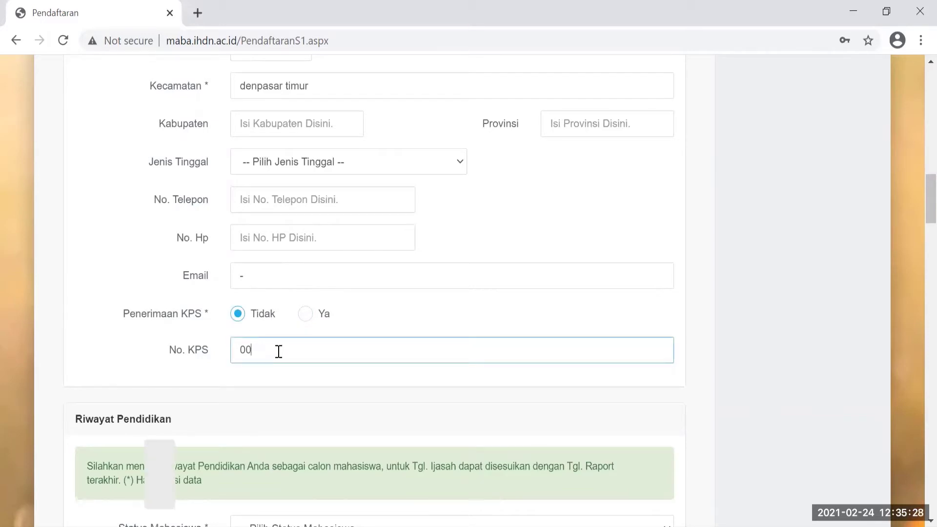
text(-)
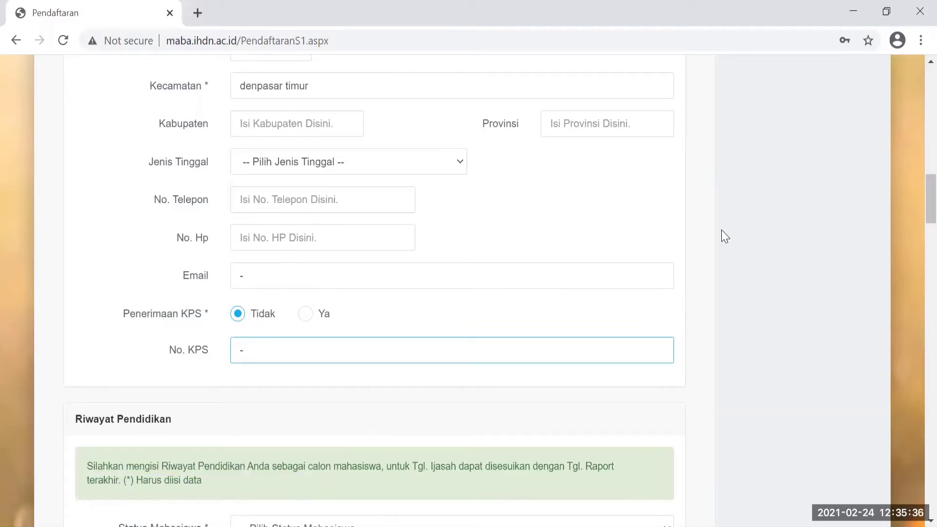
click(790, 388)
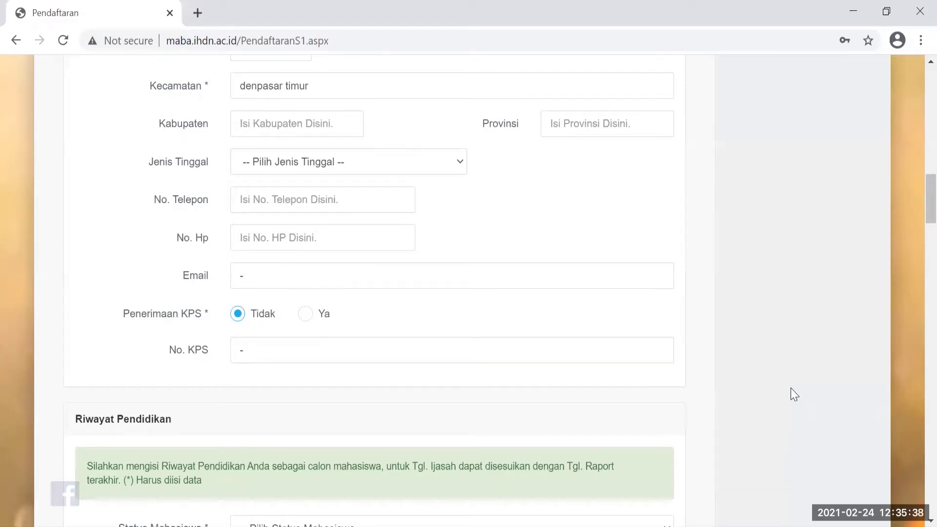
Set Status Mahasiswa to Mahasiswa Baru in the Riwayat Pendidikan section.
scroll(791, 388, down, 3)
scroll(790, 388, down, 3)
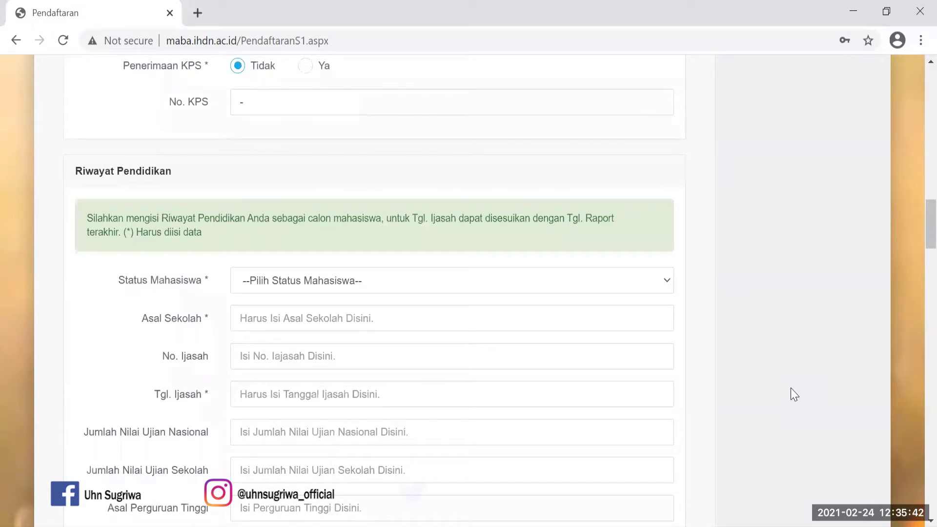
scroll(791, 387, down, 1)
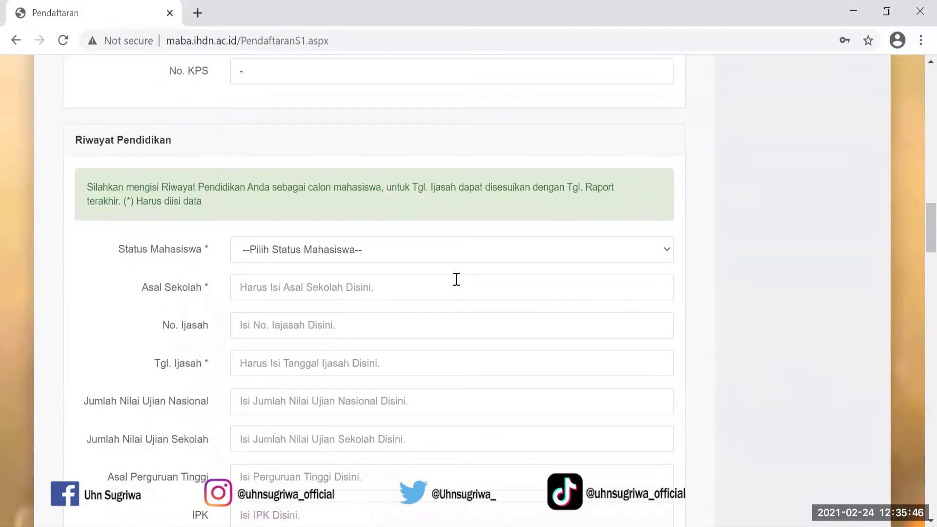
click(667, 250)
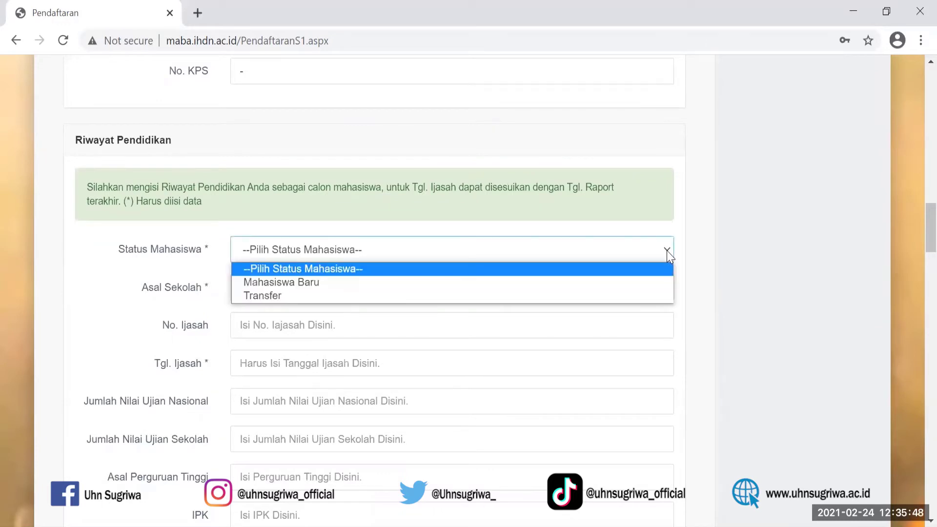
click(301, 283)
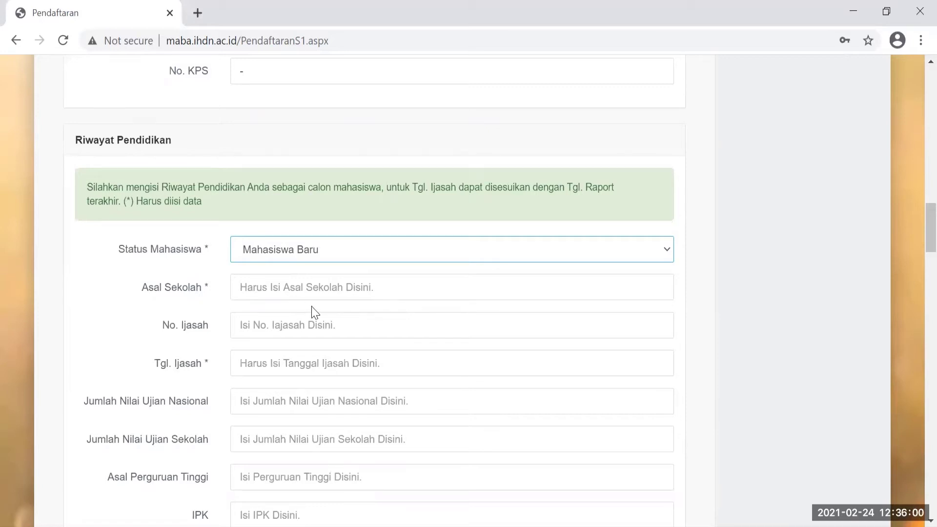
Enter 'SMK 1 dENPASAR' as Asal Sekolah, which submits the form.
click(388, 296)
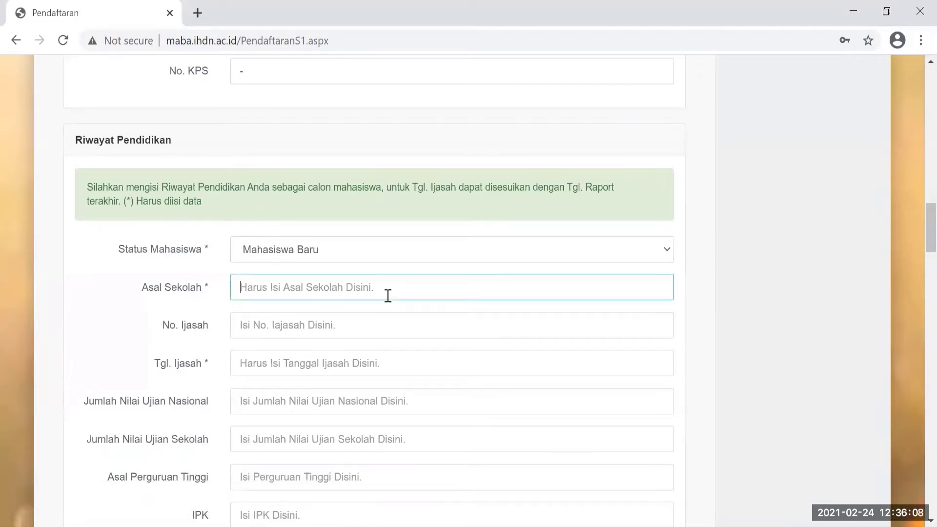
text(s)
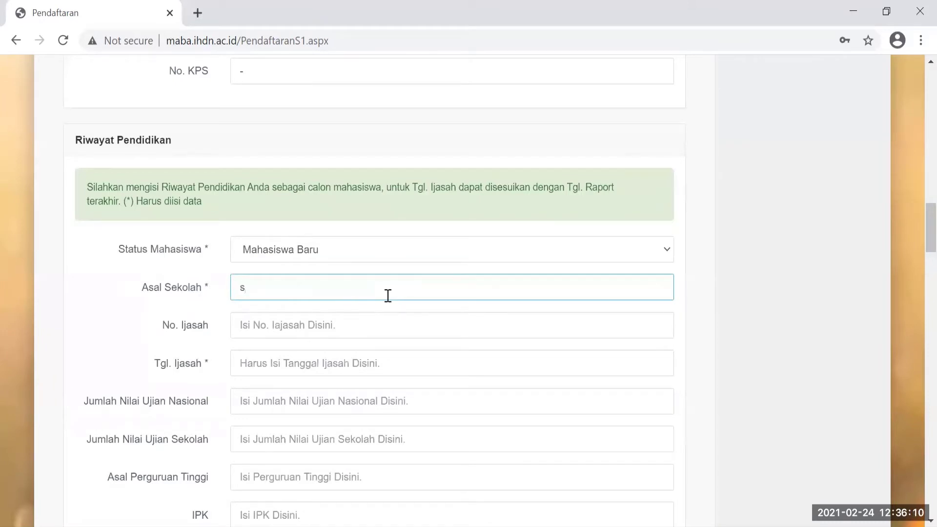
key(BackSpace)
text(SMK 1 dE)
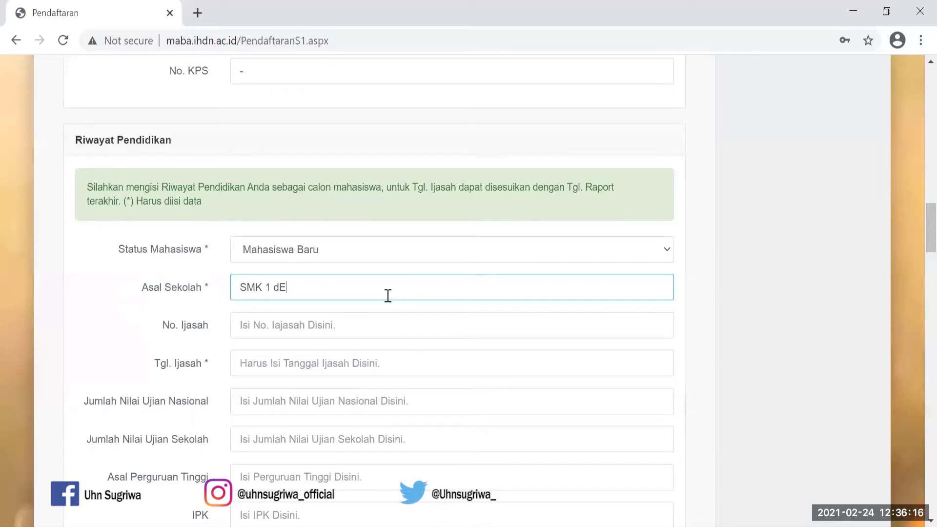
text(NPASAR)
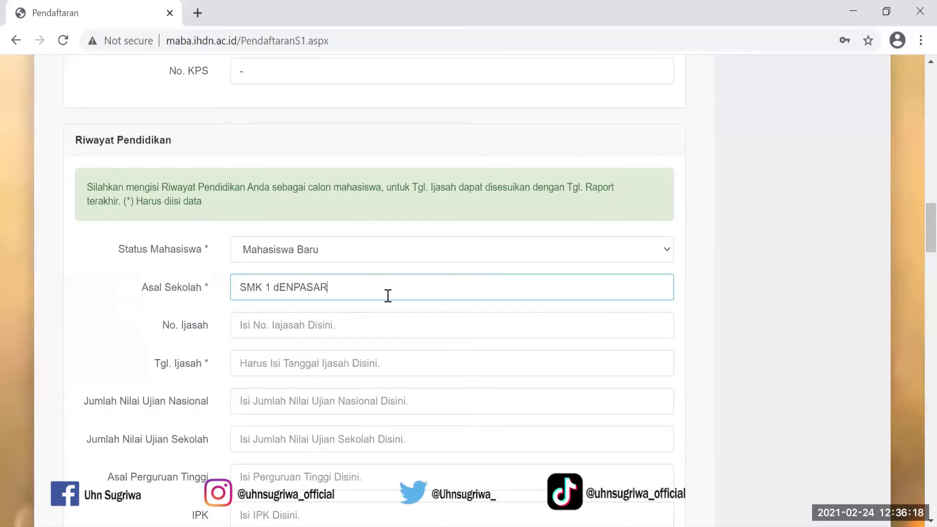
key(Return)
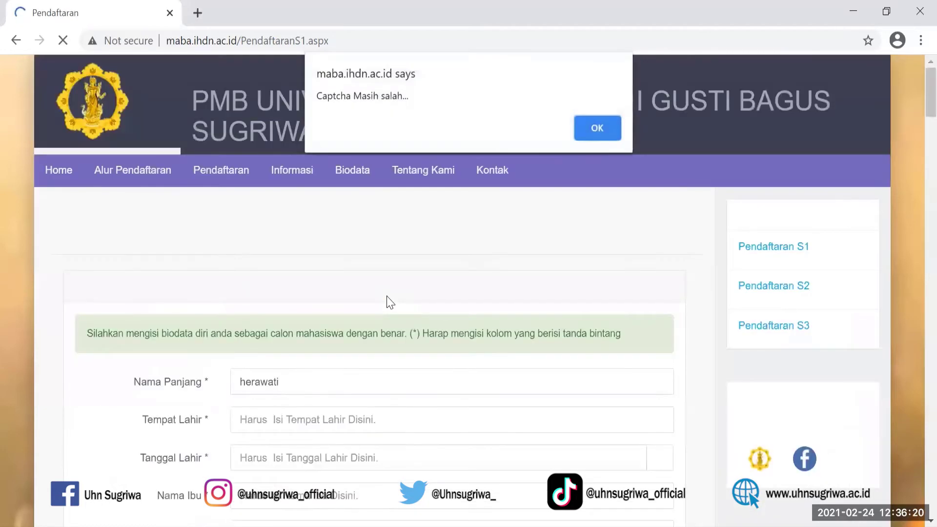
Dismiss the 'Captcha Masih salah...' alert and scroll back to Riwayat Pendidikan.
click(688, 30)
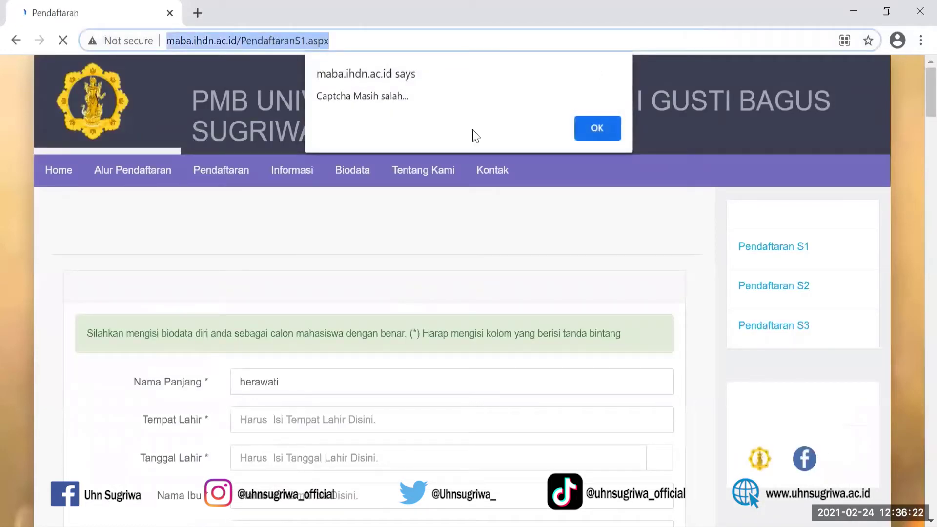
click(596, 131)
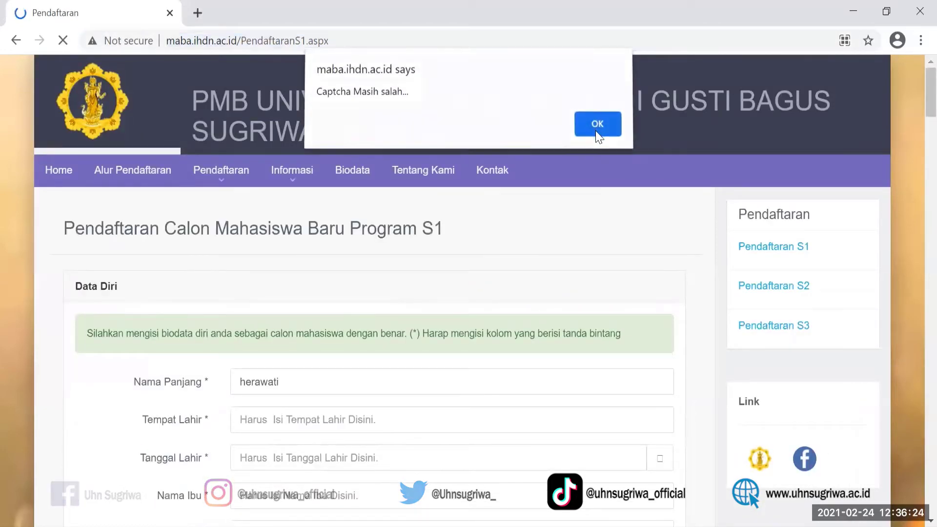
click(597, 130)
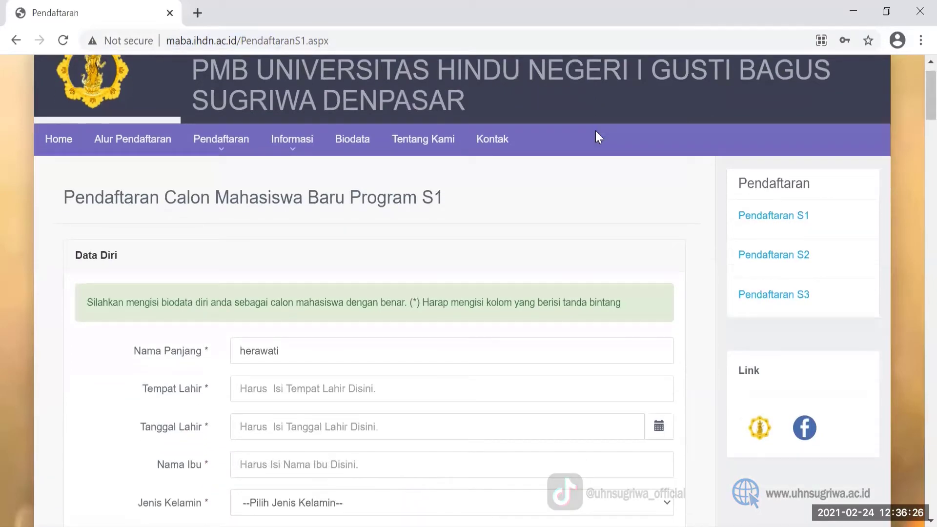
scroll(595, 130, down, 12)
scroll(599, 138, down, 6)
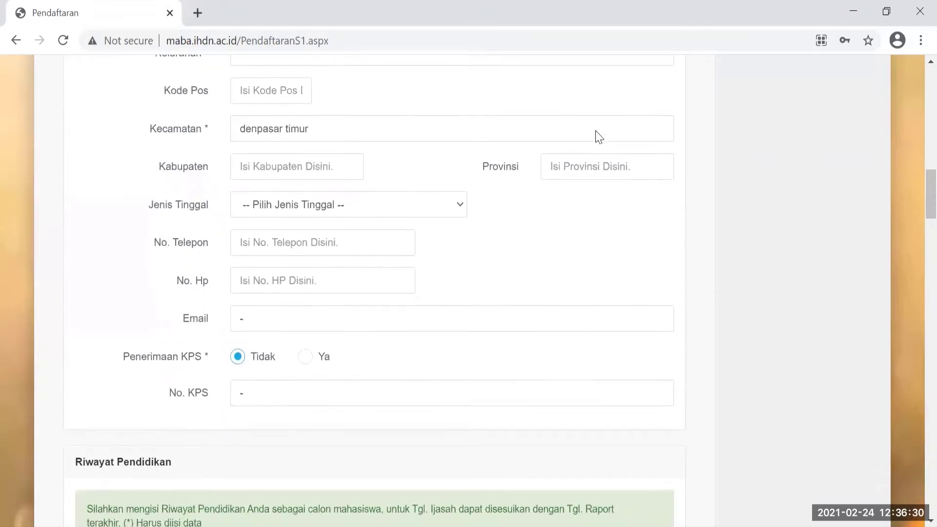
scroll(598, 137, down, 6)
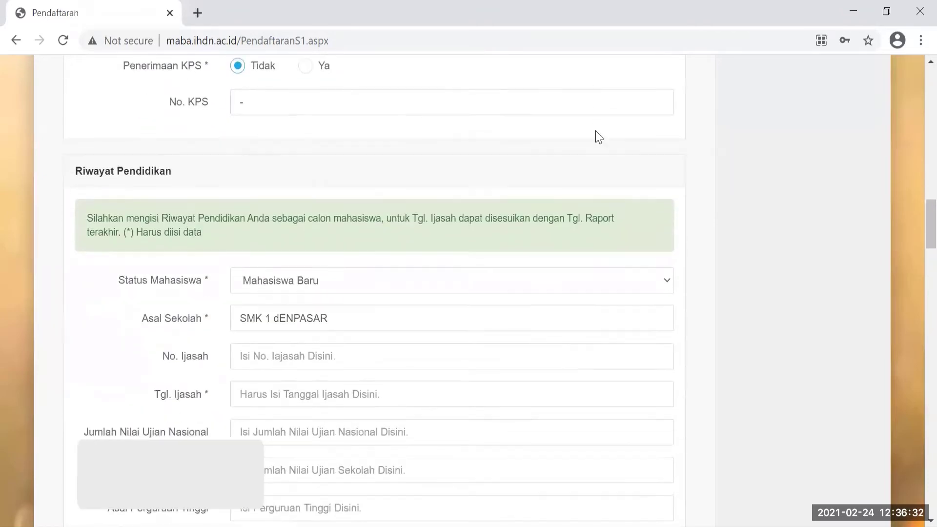
scroll(595, 131, down, 2)
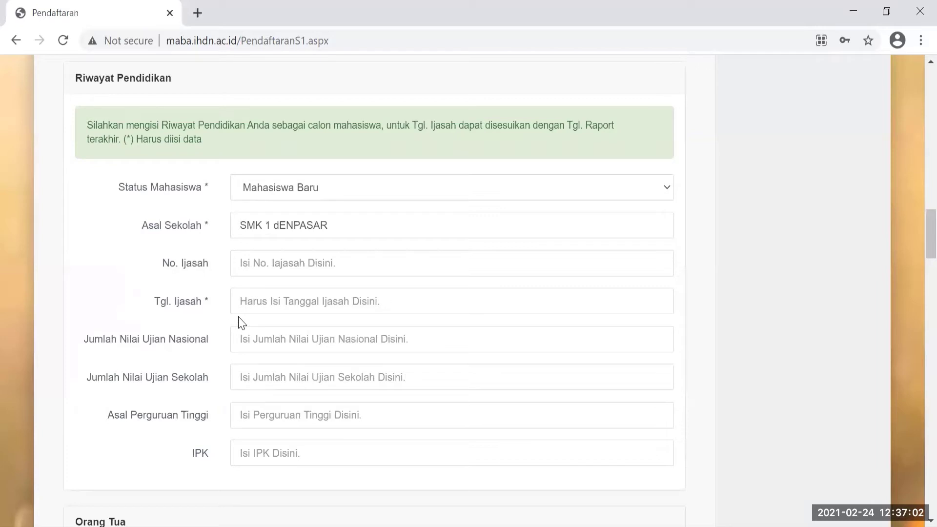
Enter 'NO RAPORT SMT V' as No. Ijazah, leaving Tgl. Ijazah empty.
click(242, 266)
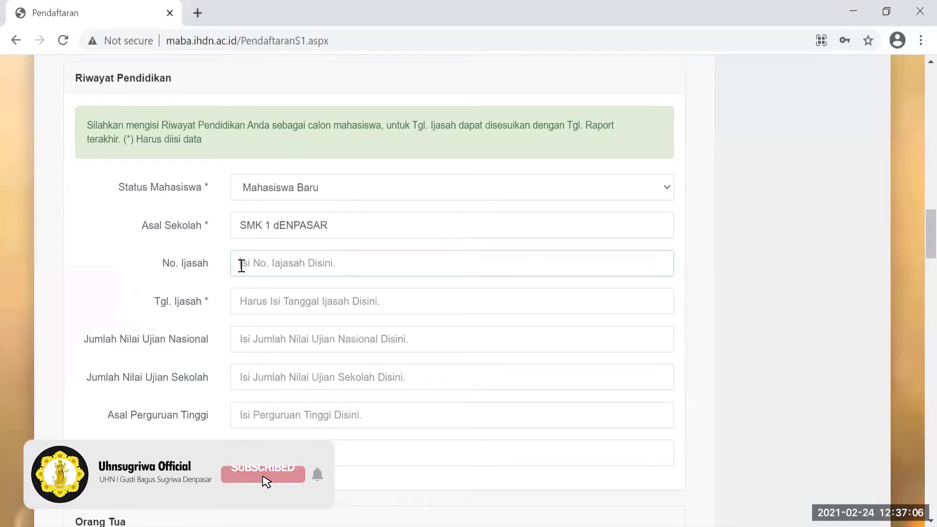
text(NILAI RA)
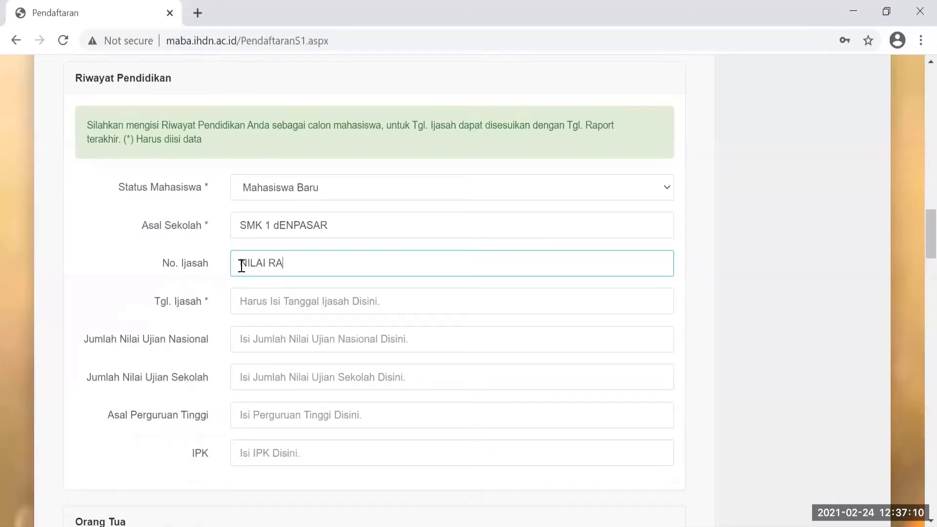
text(PORT SM)
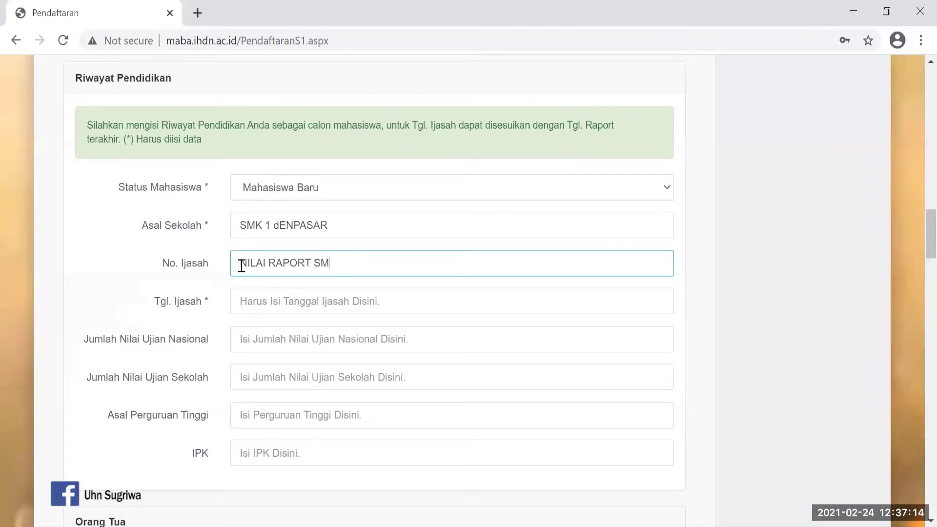
text(T V)
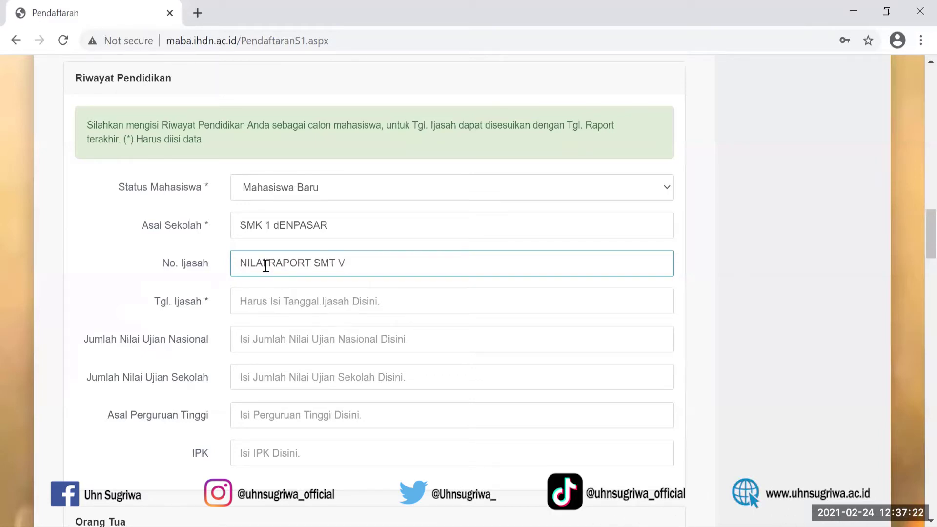
key(BackSpace)
key(BackSpace)
key(BackSpace)
key(BackSpace)
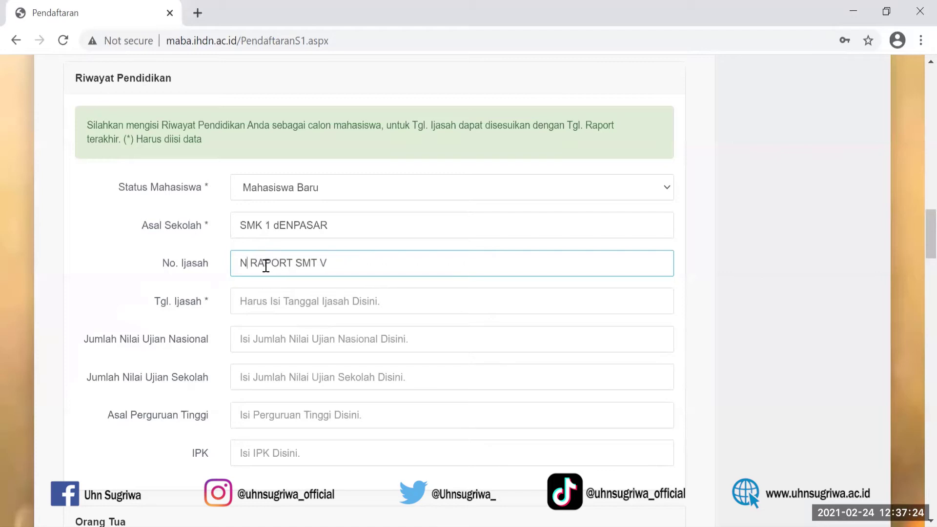
text(O)
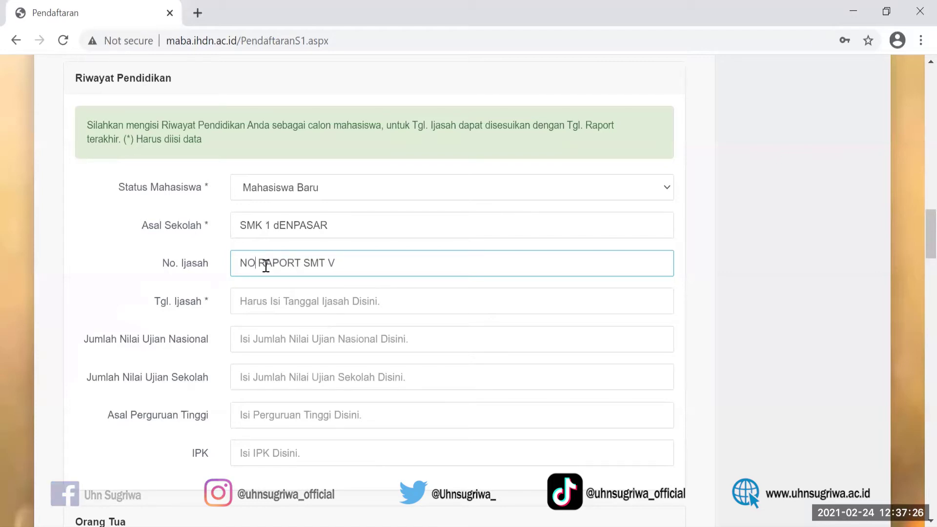
click(244, 301)
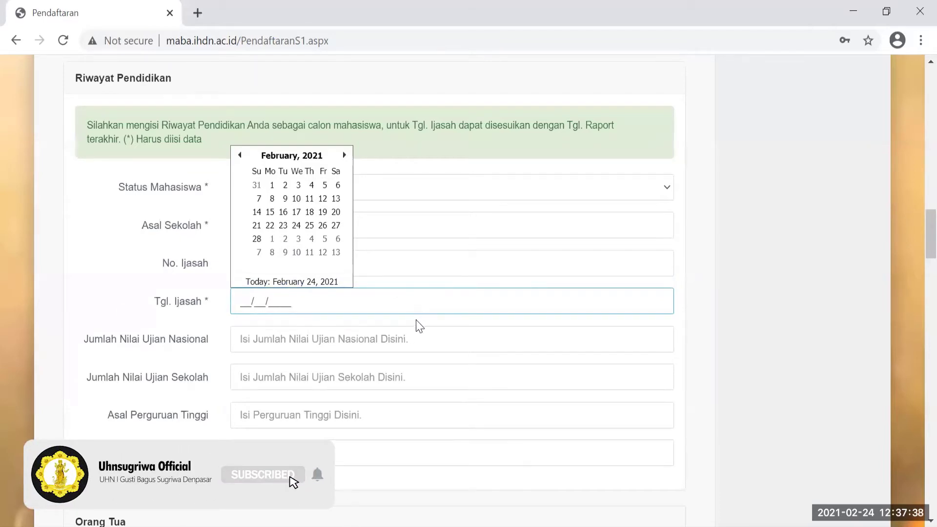
click(254, 345)
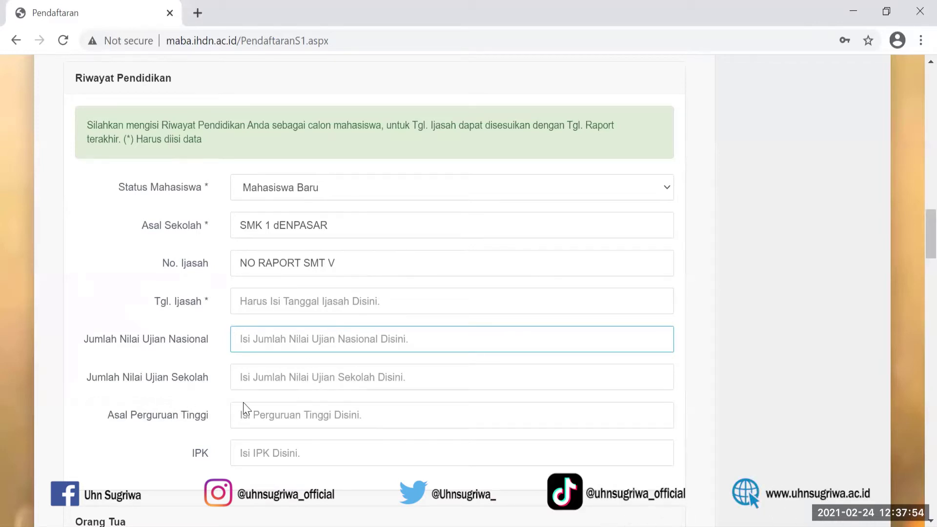
Scroll past the blank Orang Tua and Biodata Ibu fields to the Wali section.
click(712, 441)
scroll(713, 441, down, 1)
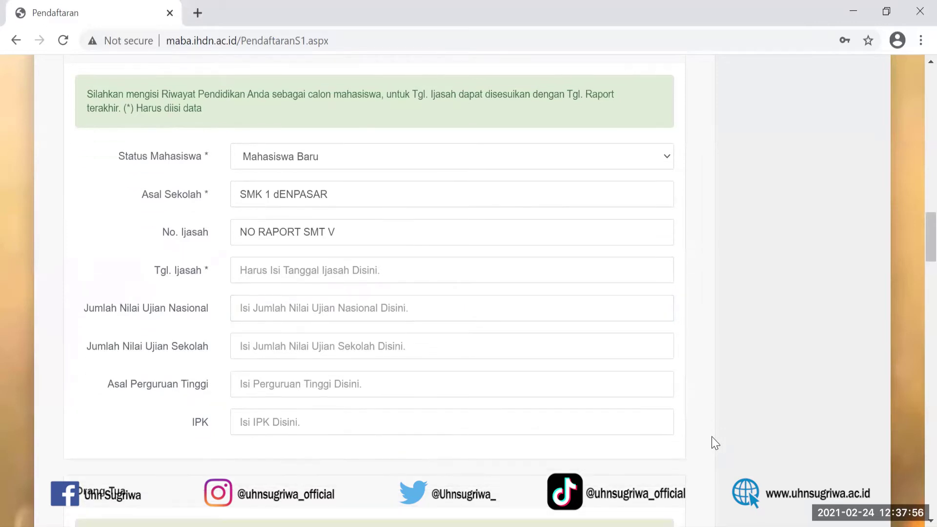
scroll(713, 442, down, 6)
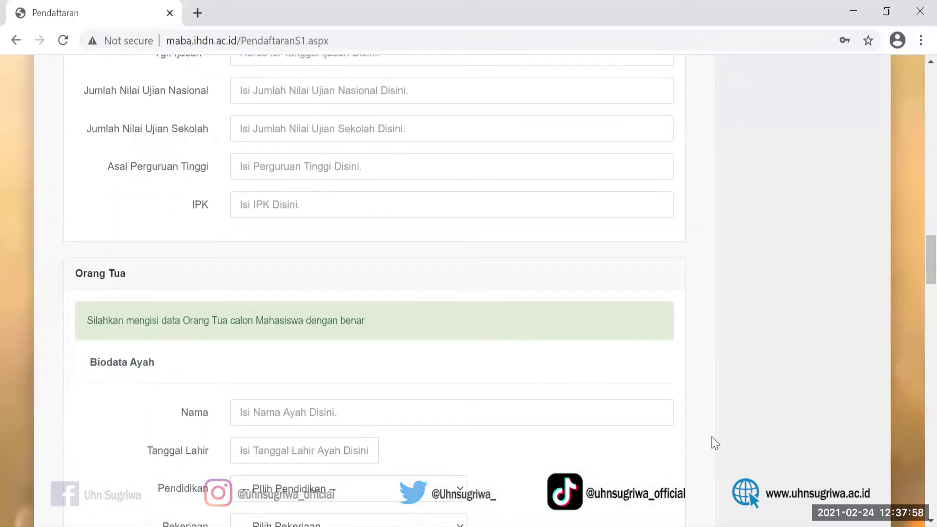
scroll(714, 442, down, 3)
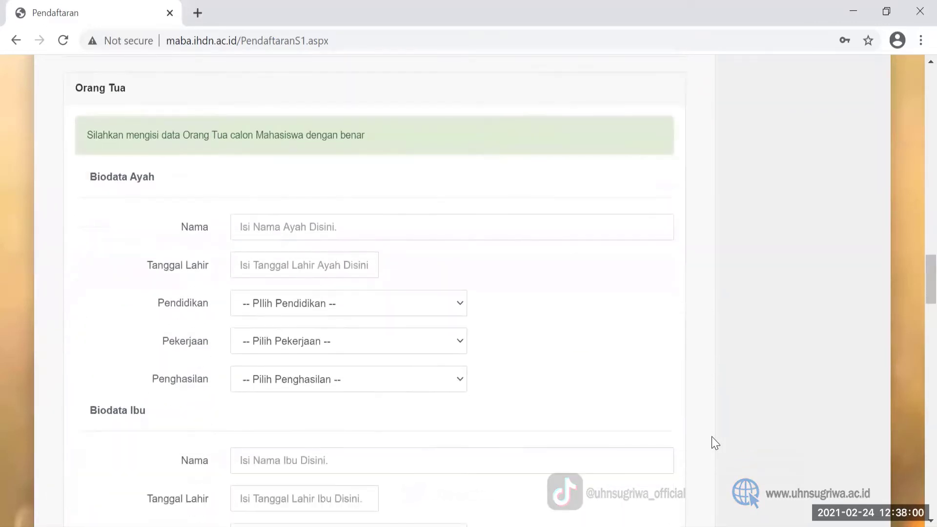
scroll(714, 442, down, 1)
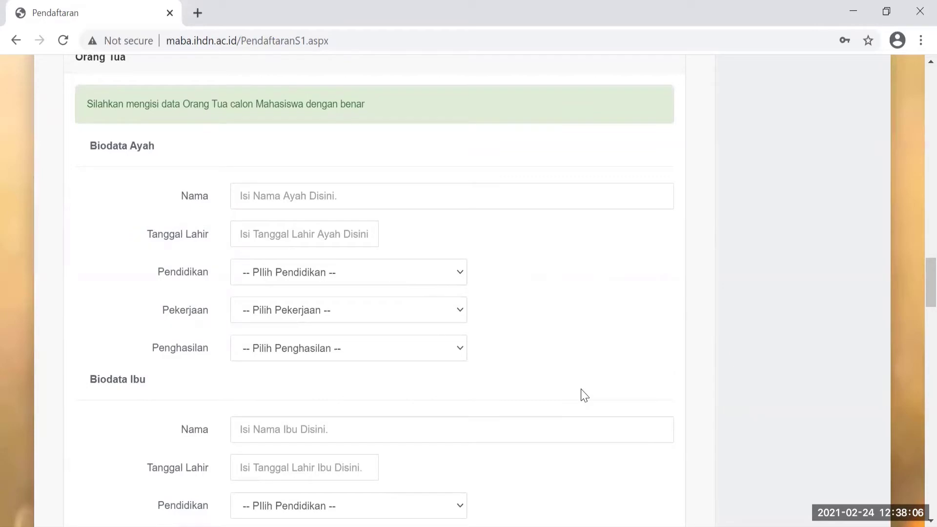
scroll(584, 395, down, 4)
scroll(583, 396, down, 4)
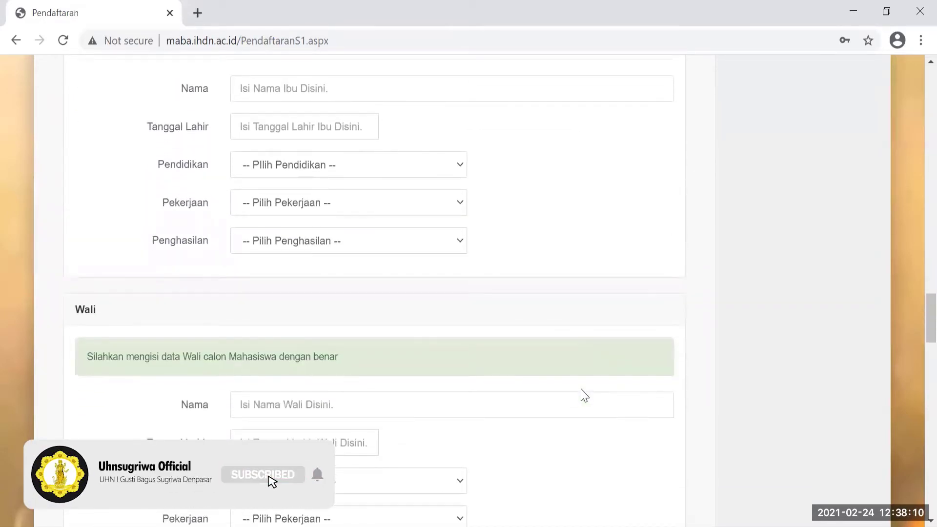
scroll(584, 395, down, 2)
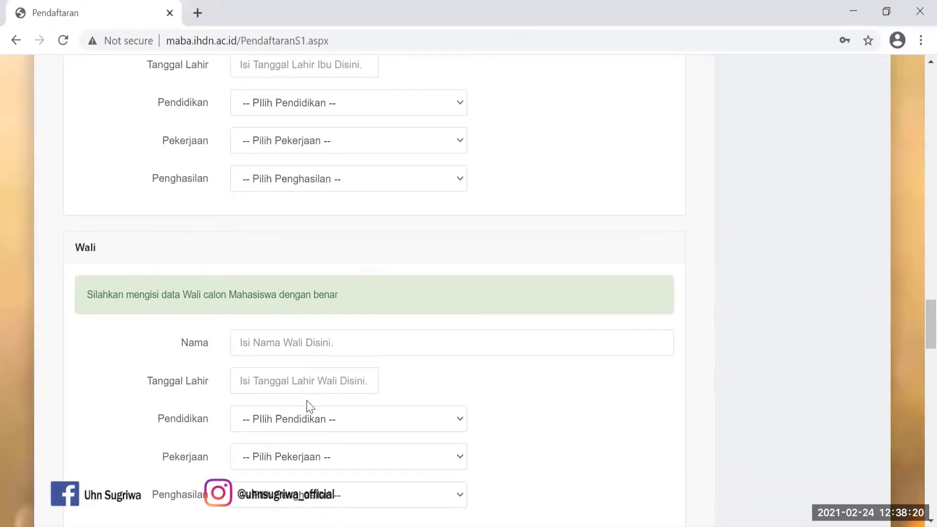
scroll(307, 401, down, 4)
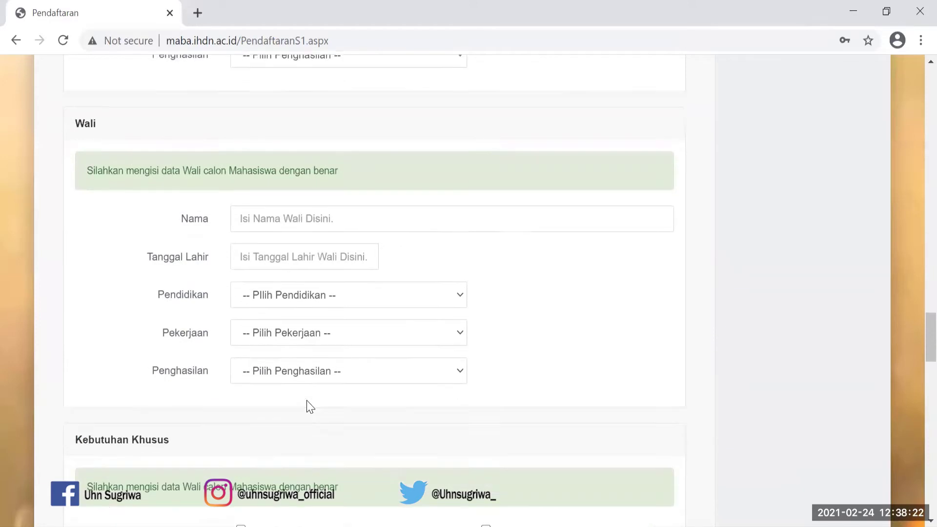
Scroll past Kebutuhan Khusus (A - Tuna Netra) down to Pilihan Program Studi.
scroll(307, 401, down, 3)
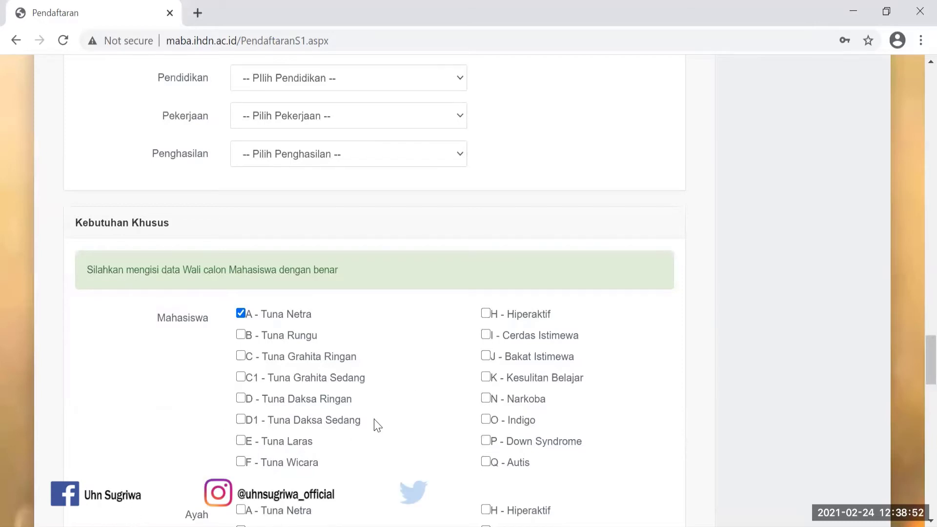
scroll(377, 424, down, 1)
scroll(376, 426, down, 5)
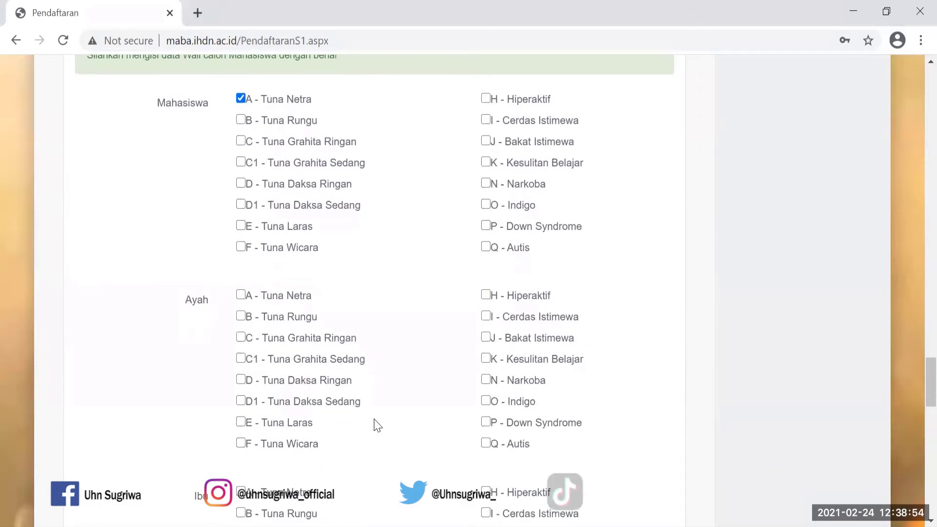
scroll(376, 426, down, 4)
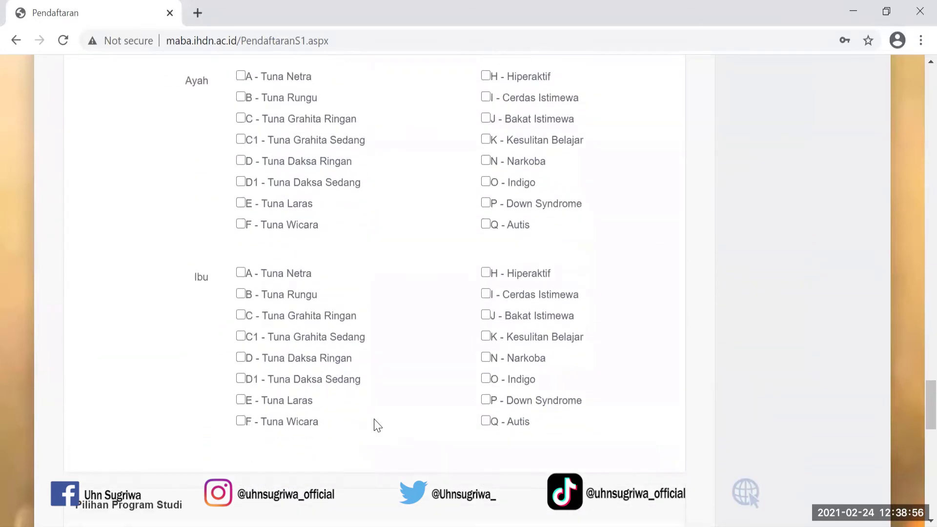
scroll(377, 425, down, 4)
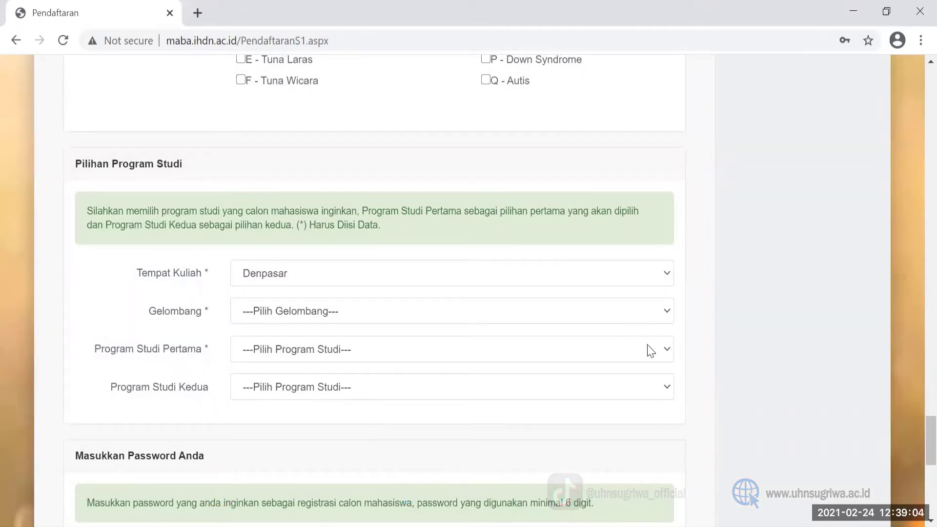
Keep Tempat Kuliah set to Denpasar and bring up the Gelombang wave options.
click(668, 280)
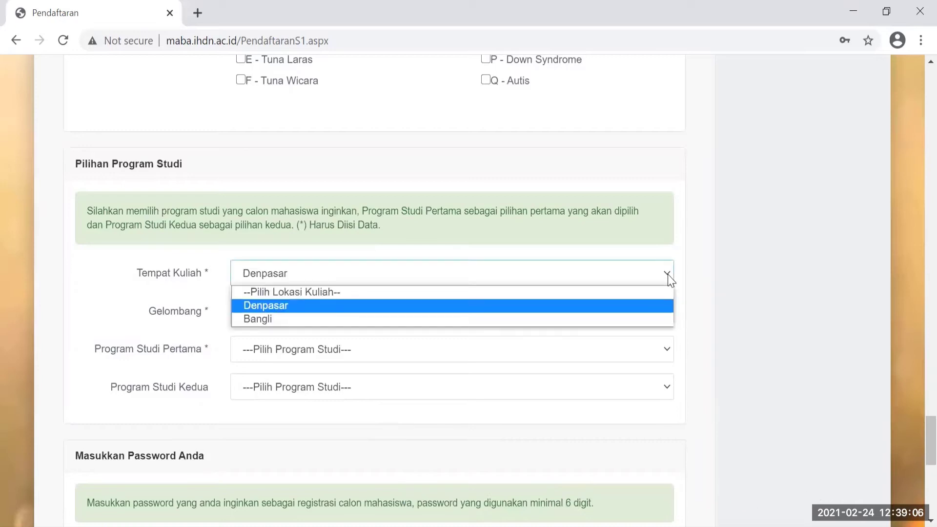
click(285, 305)
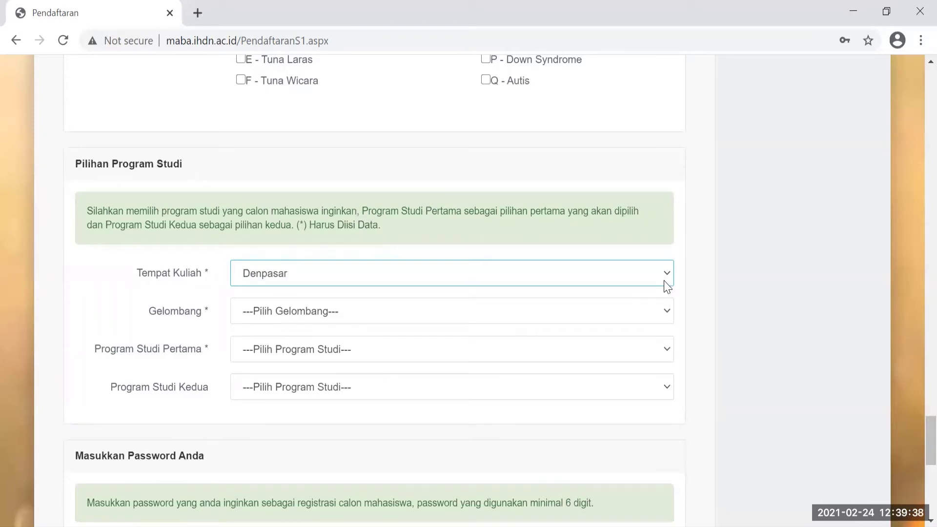
click(669, 315)
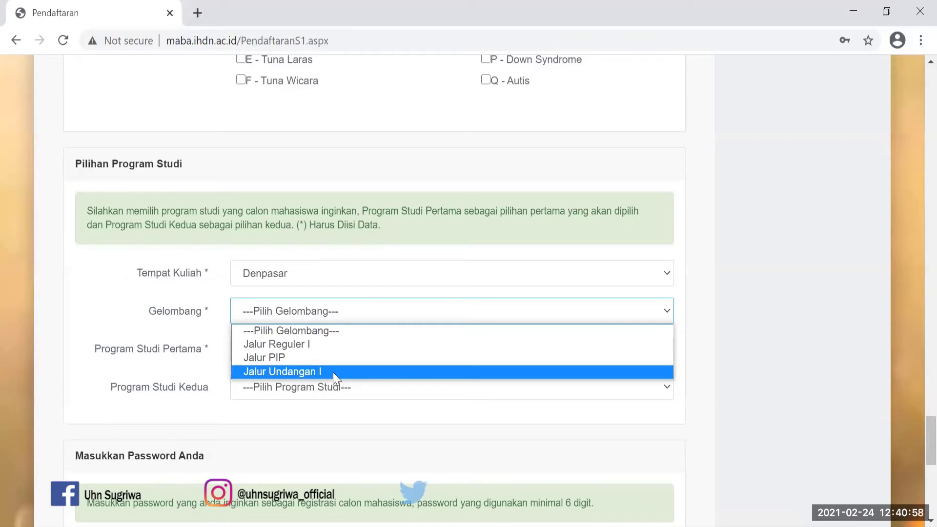
Set Gelombang to Jalur PIP, leaving both study programmes unchosen.
click(285, 359)
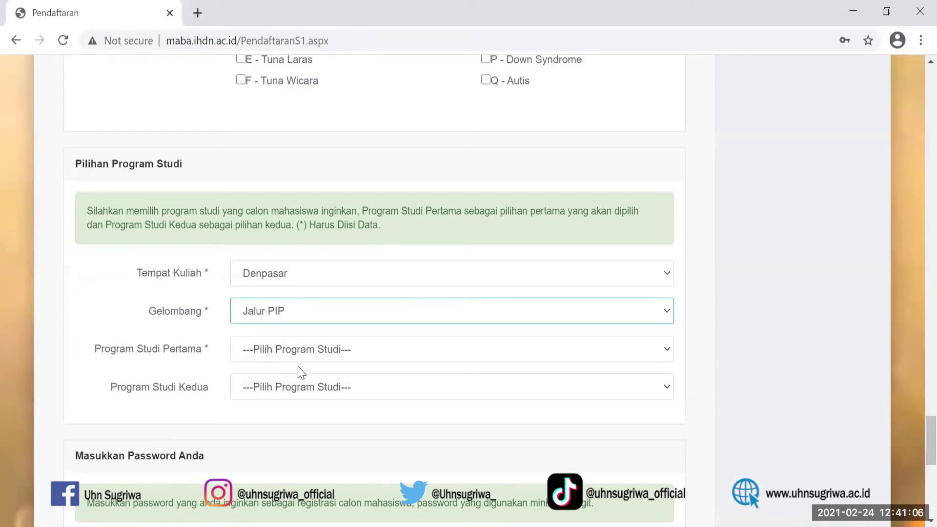
click(668, 349)
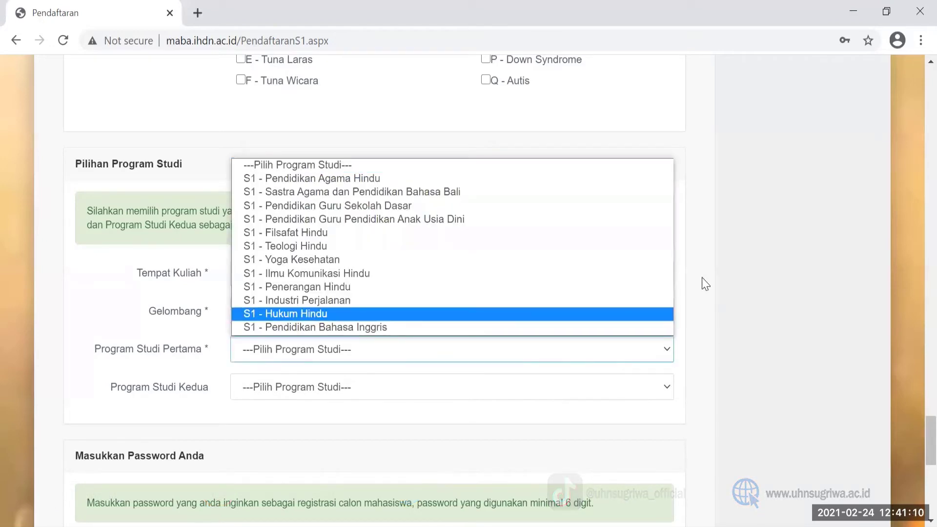
click(703, 282)
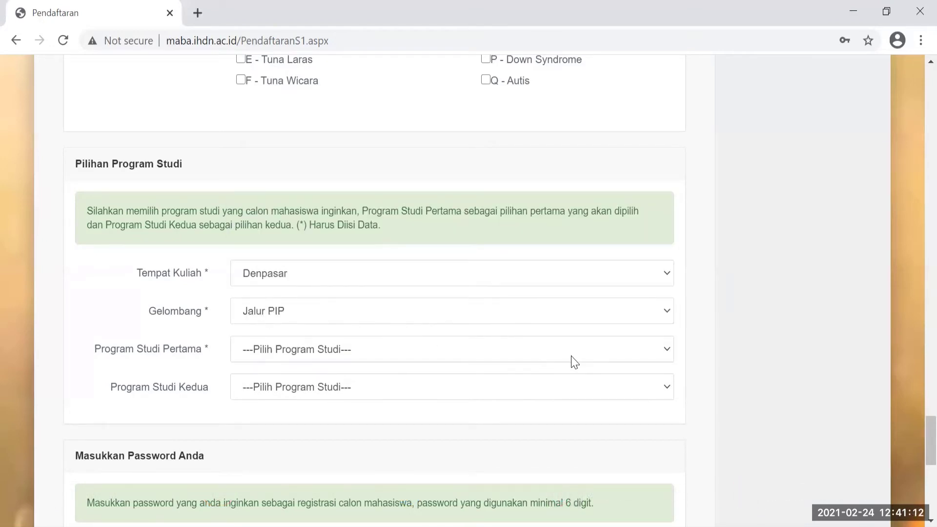
click(667, 312)
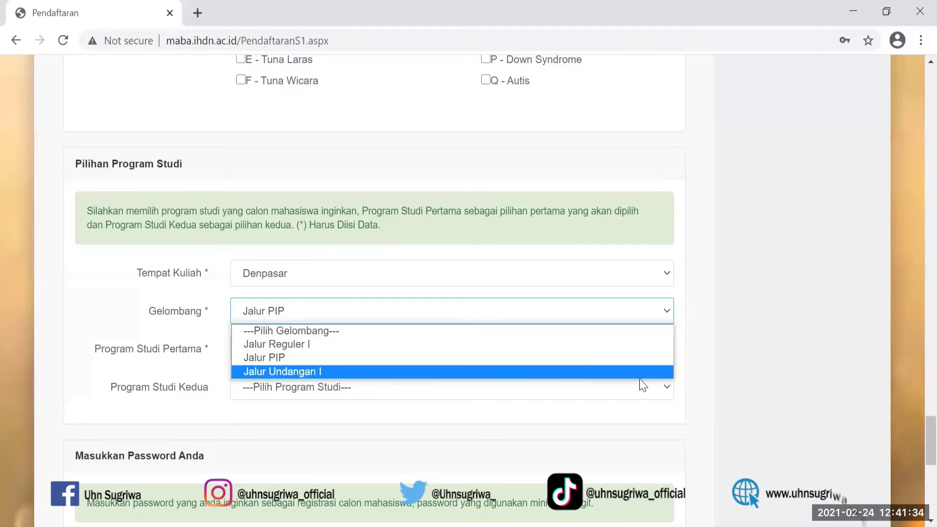
click(671, 395)
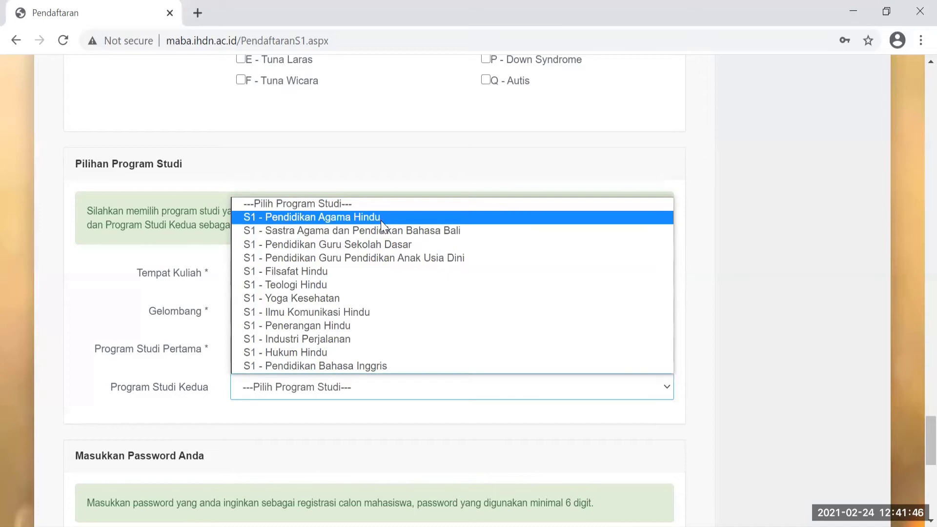
Choose S1 - Pendidikan Agama Hindu as the Program Studi Kedua.
click(380, 219)
click(665, 388)
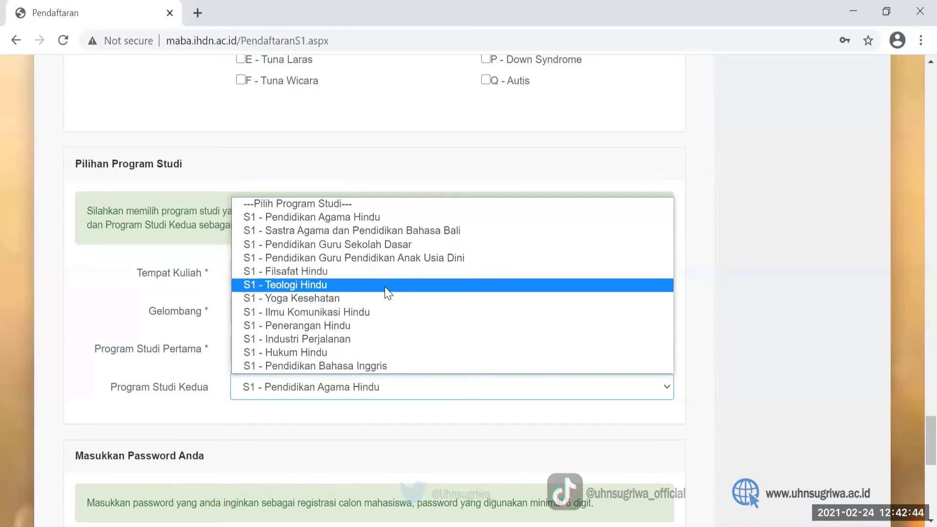
click(839, 288)
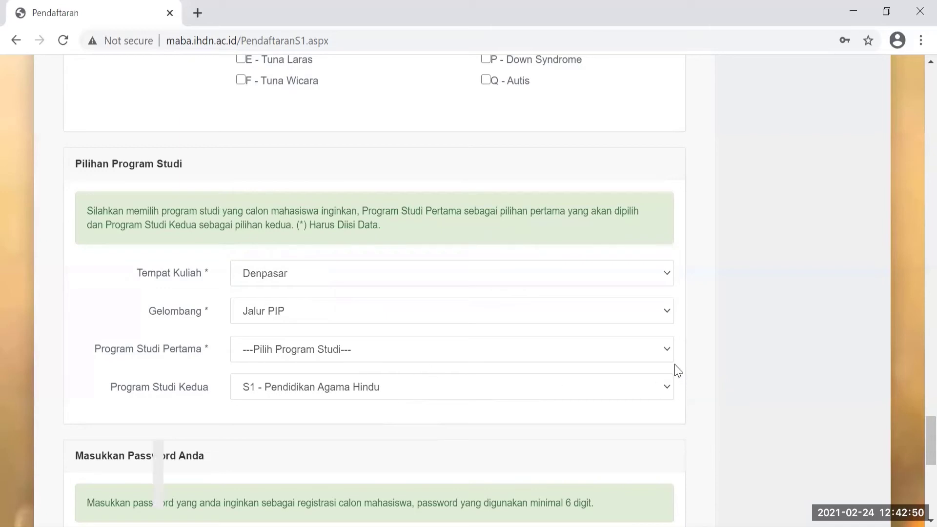
Set Program Studi Pertama to S1 - Pendidikan Bahasa Inggris and scroll down to the password section.
click(665, 352)
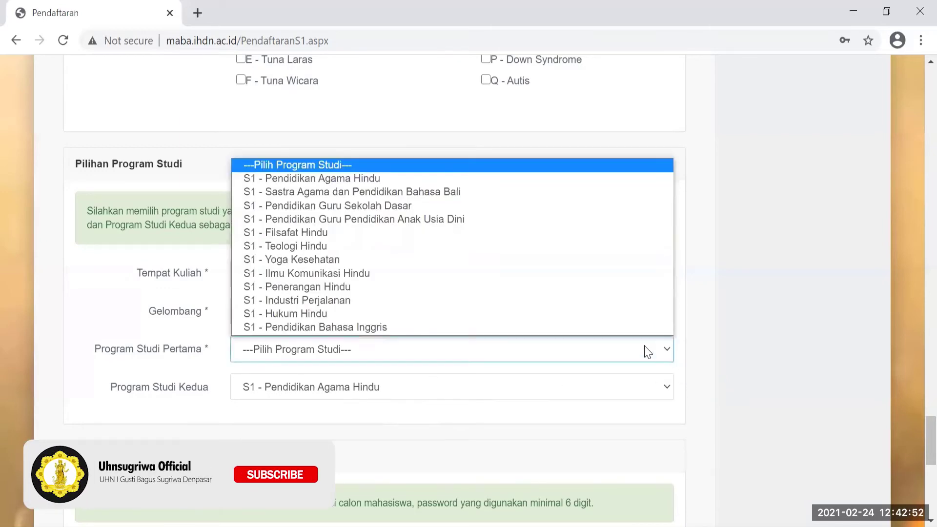
click(406, 358)
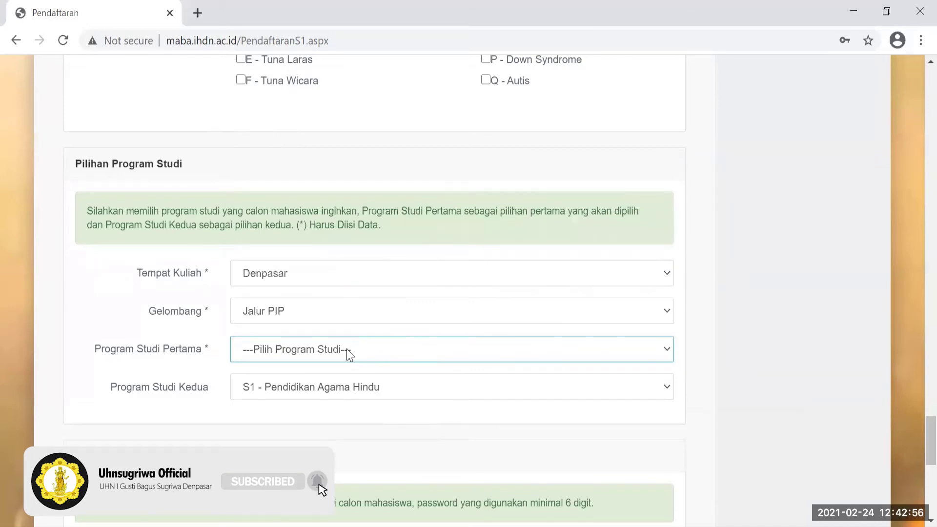
click(669, 355)
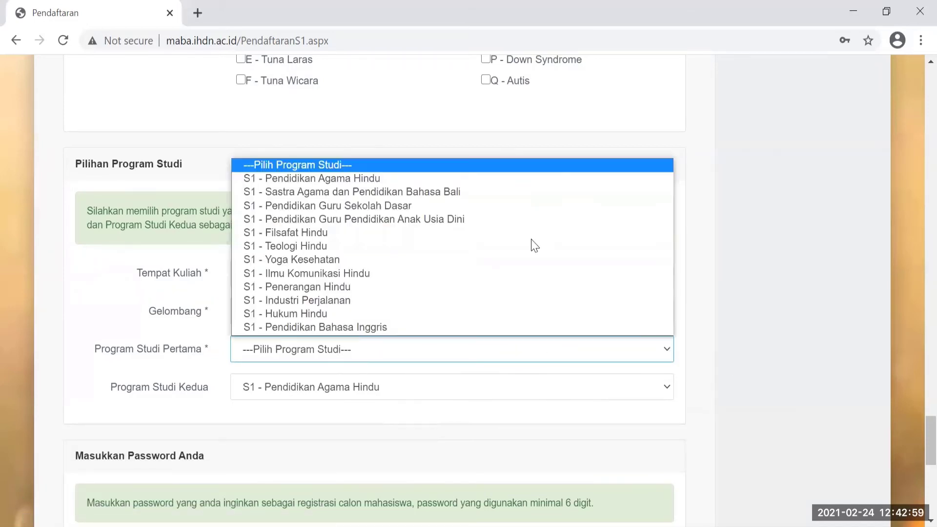
click(408, 193)
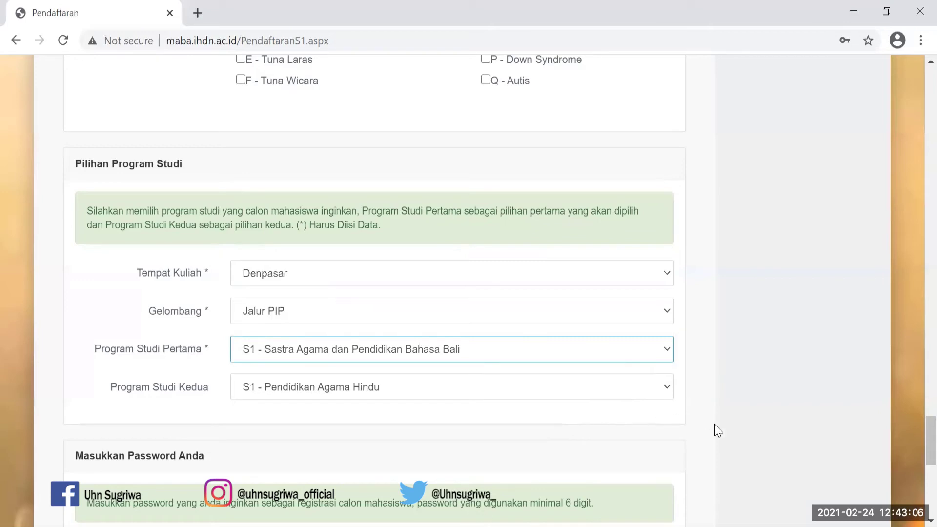
key(Down)
key(Down)
key(Down)
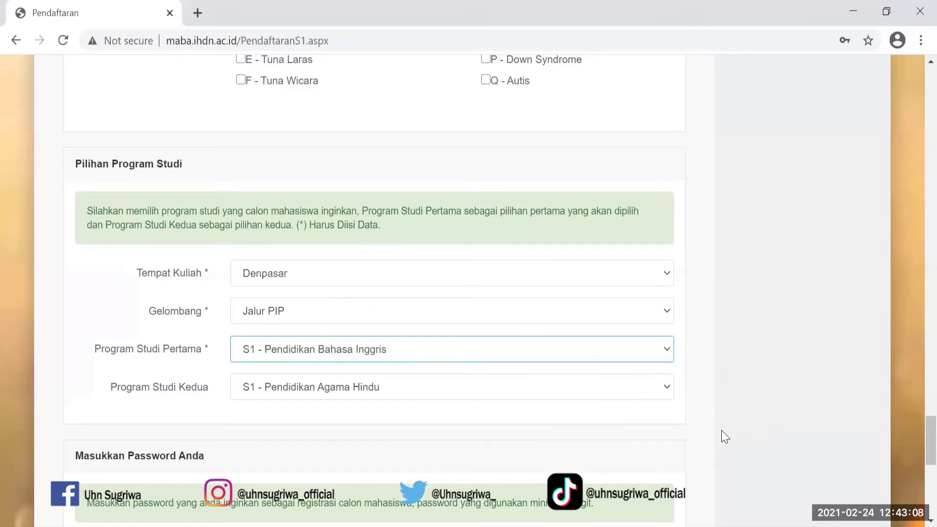
click(725, 436)
scroll(724, 437, down, 1)
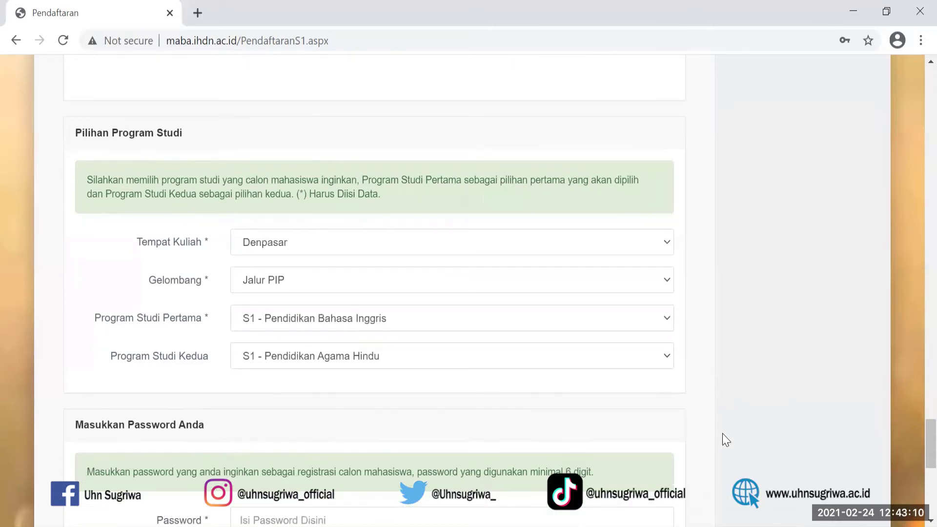
scroll(722, 434, down, 5)
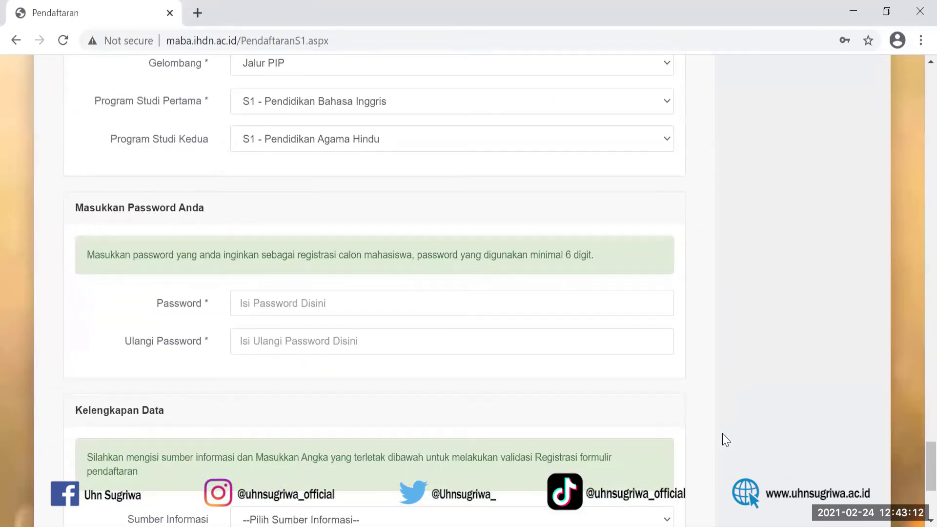
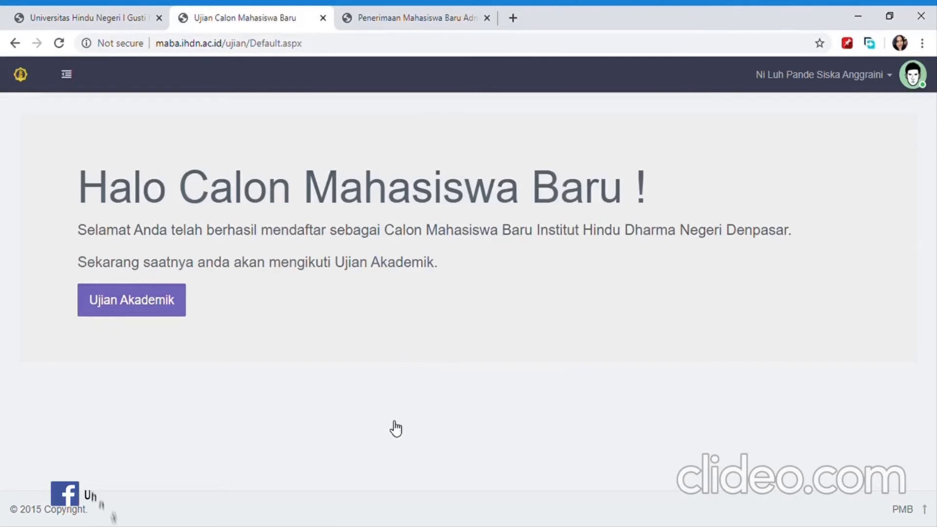
Start the academic exam, review the Soal Agama Hindu S1 questions, then choose Ganti Group Soal.
click(175, 311)
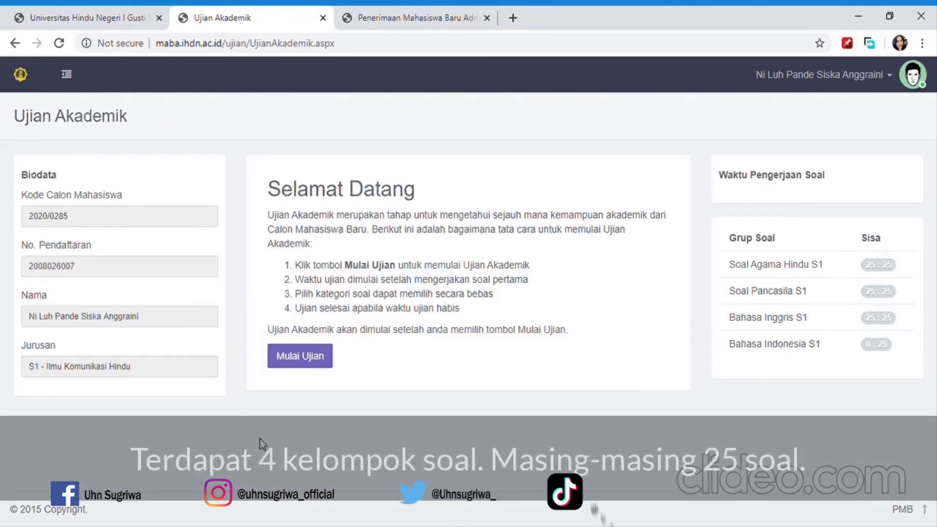
click(304, 360)
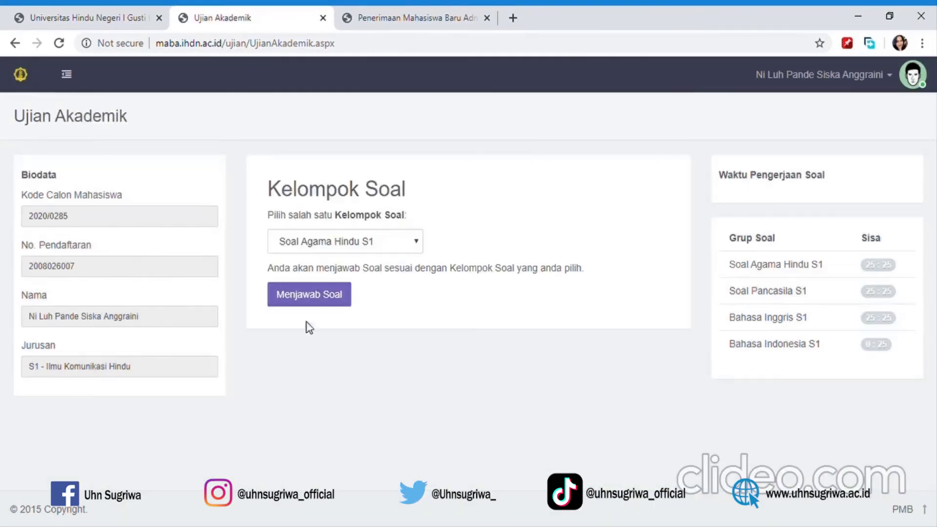
click(308, 298)
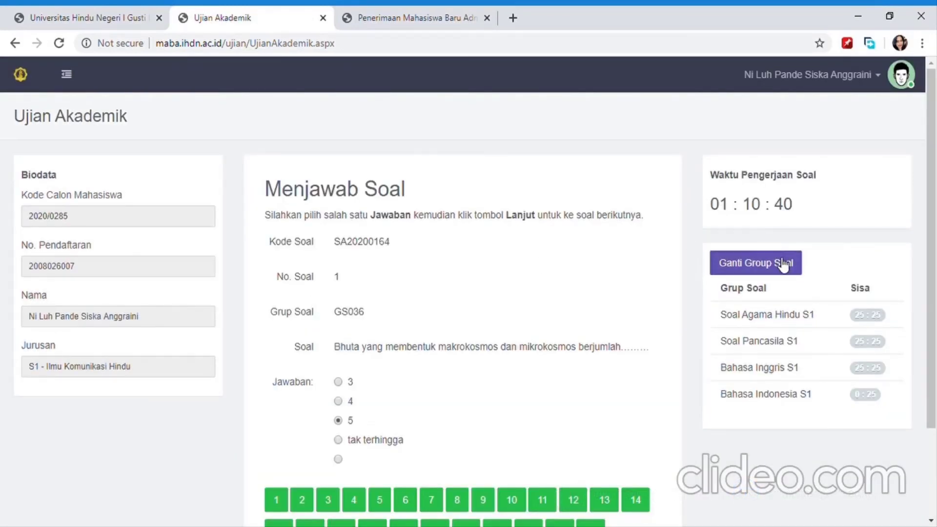
scroll(786, 205, down, 3)
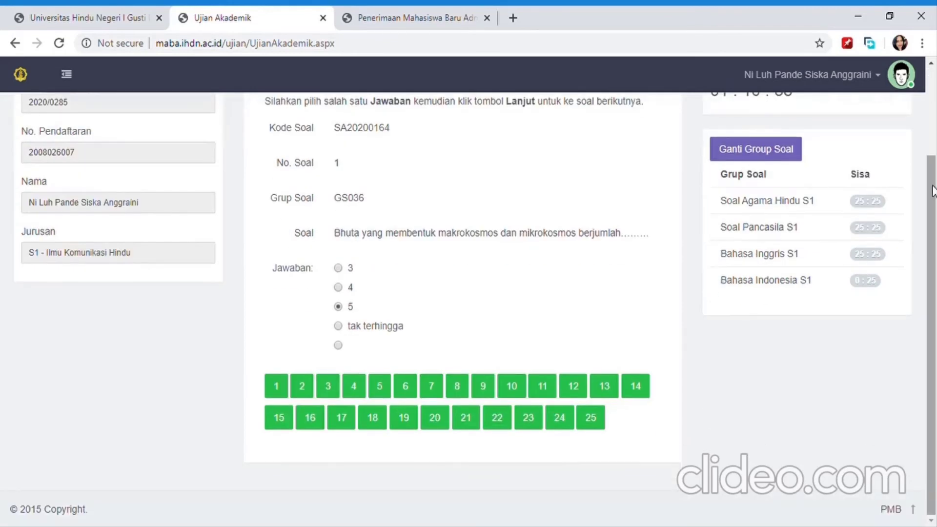
scroll(933, 86, up, 3)
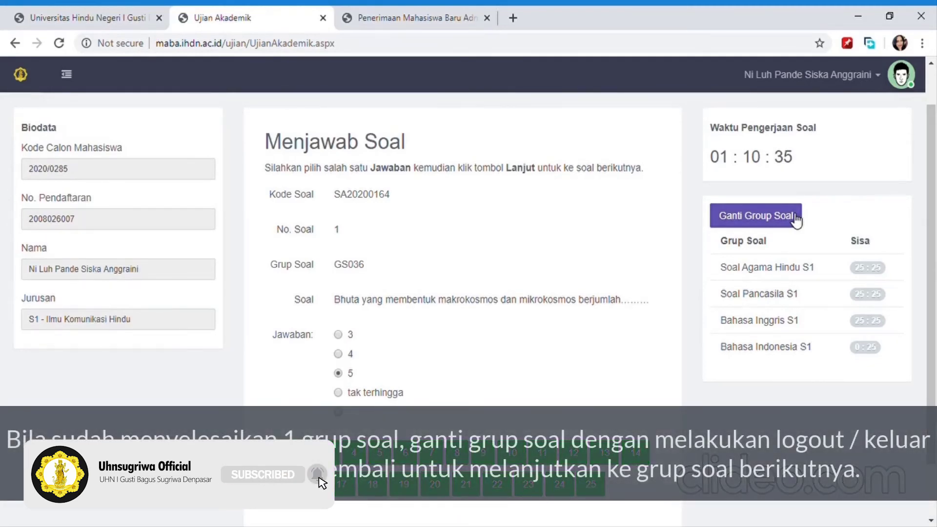
click(795, 218)
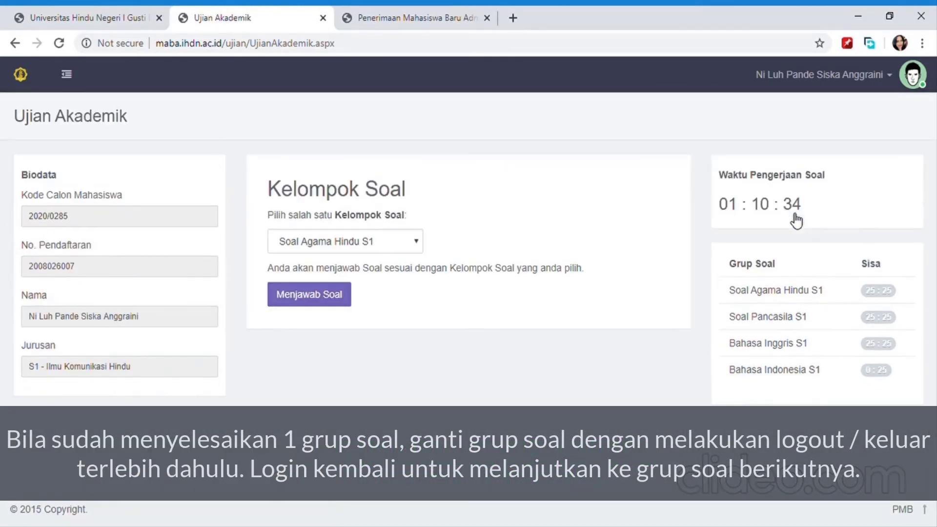
Log out from the user-name menu and sign in again with the registration number and password.
click(886, 76)
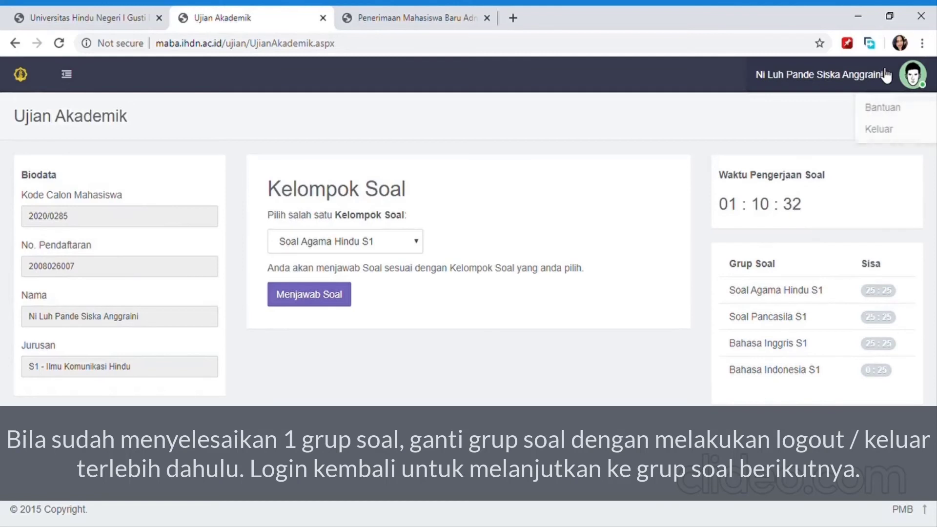
click(829, 130)
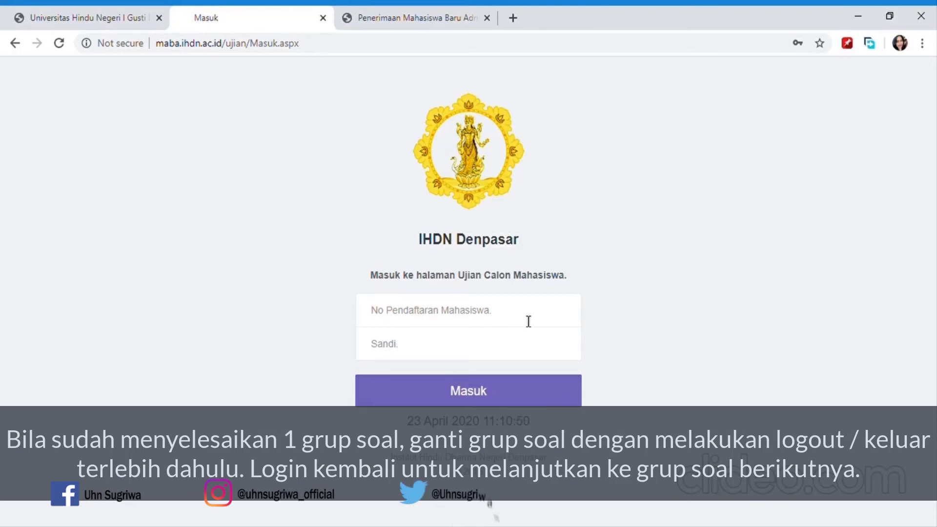
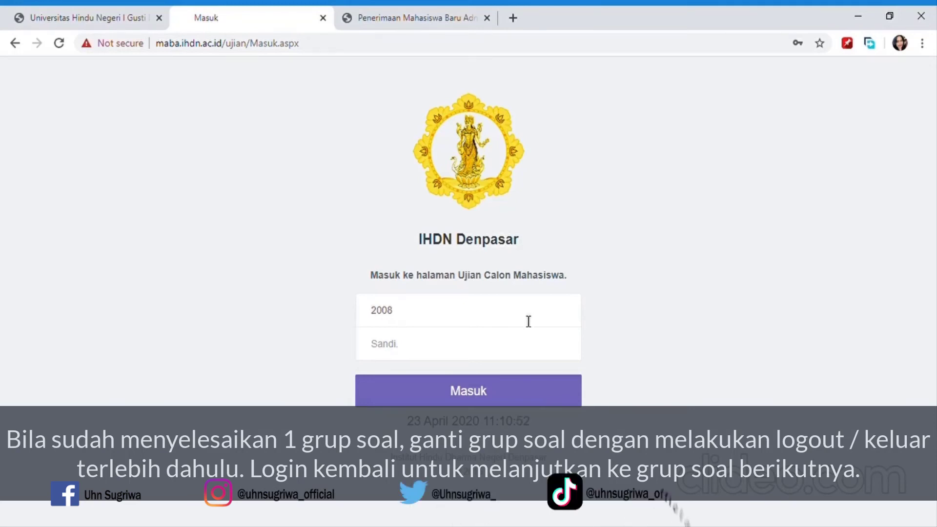
click(510, 340)
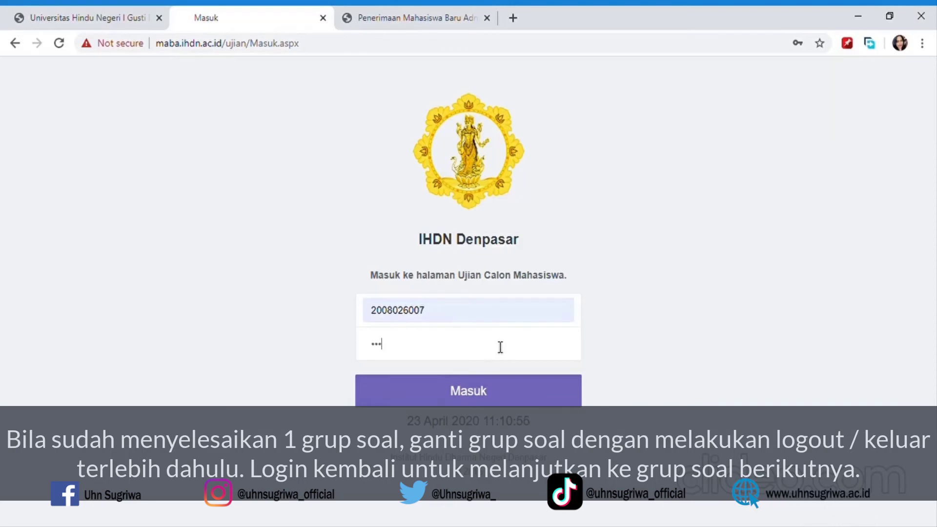
text(***********)
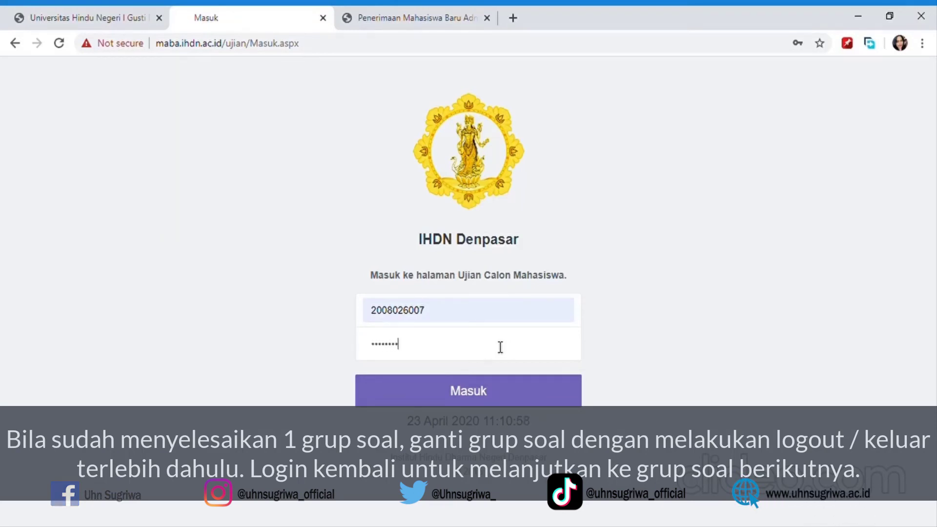
click(475, 390)
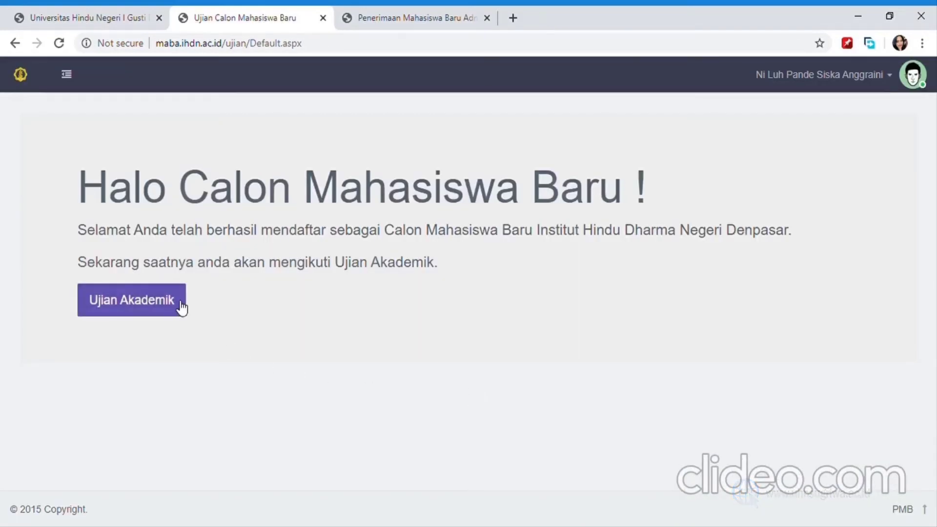
Start the exam with the Soal Pancasila S1 group, review its questions, then choose Ganti Group Soal.
click(181, 303)
click(321, 360)
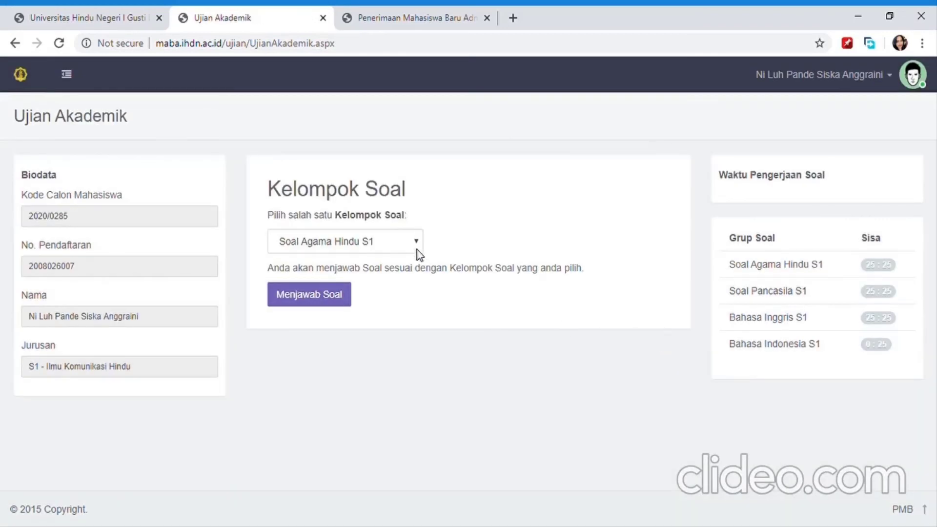
click(417, 254)
click(348, 273)
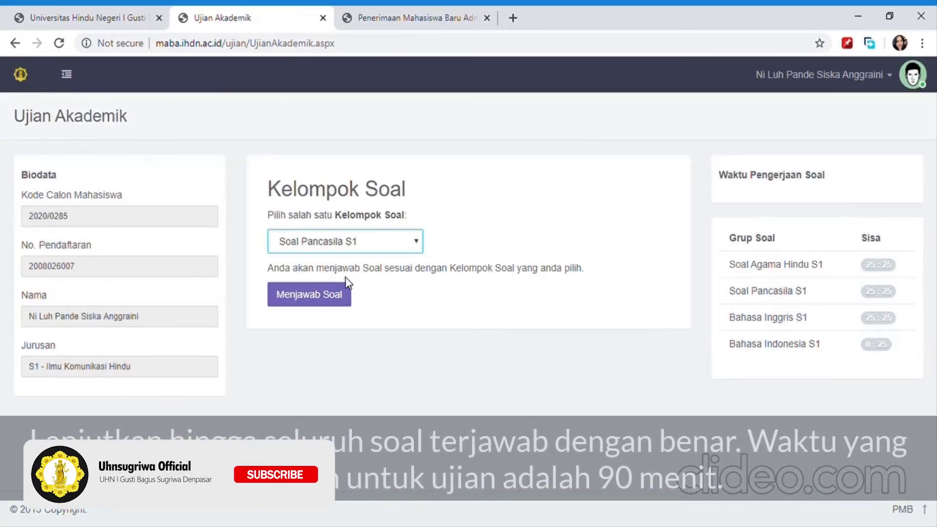
click(324, 297)
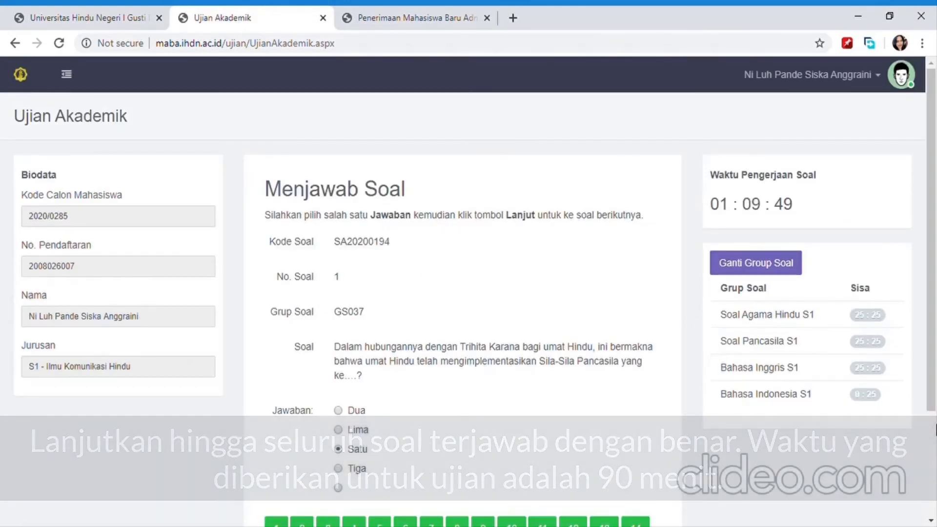
scroll(934, 427, down, 3)
scroll(934, 101, up, 3)
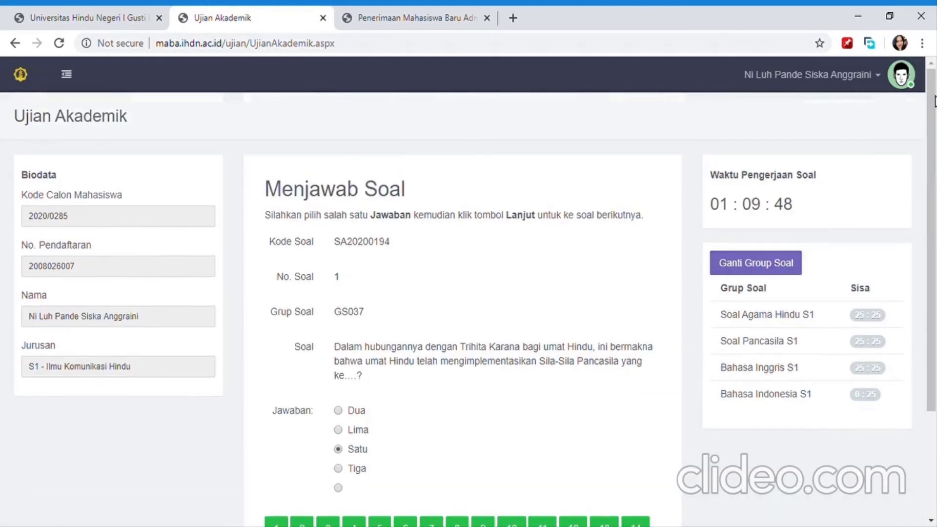
click(774, 265)
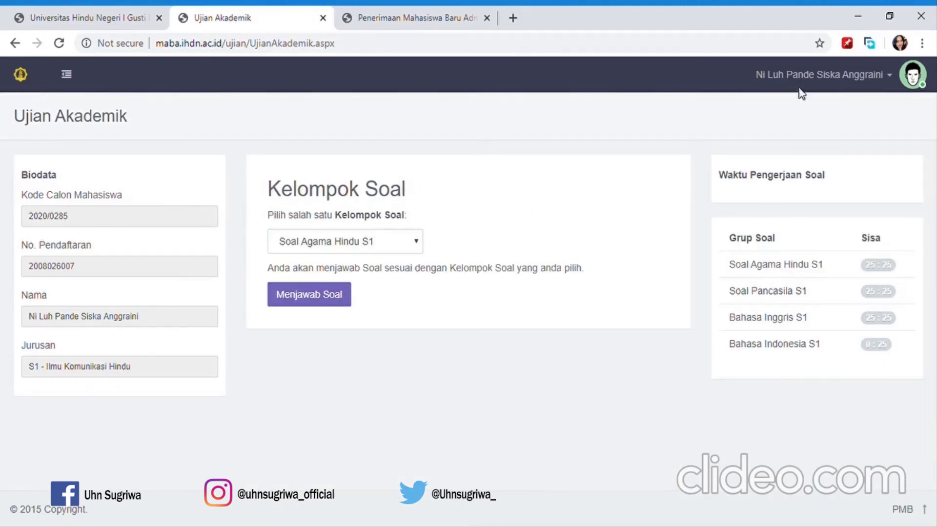
Log out of the exam portal via Keluar in the user-name menu.
click(805, 75)
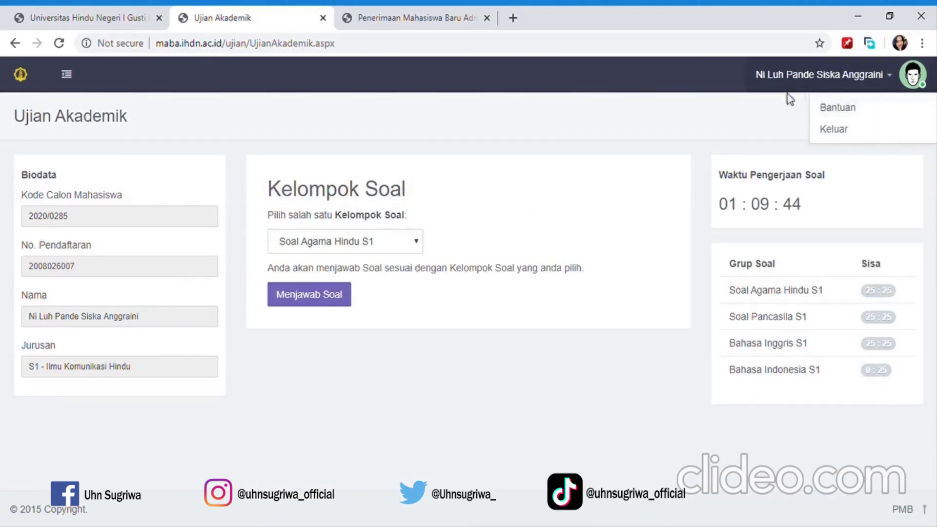
click(832, 135)
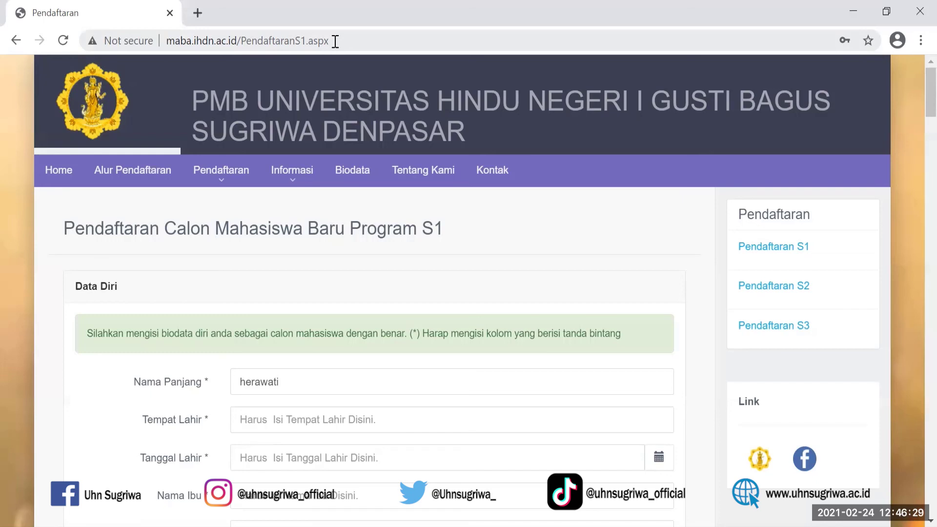
Replace the address with UKT.IHDN and go to the ukt.ihdn.ac.id suggestion.
click(335, 41)
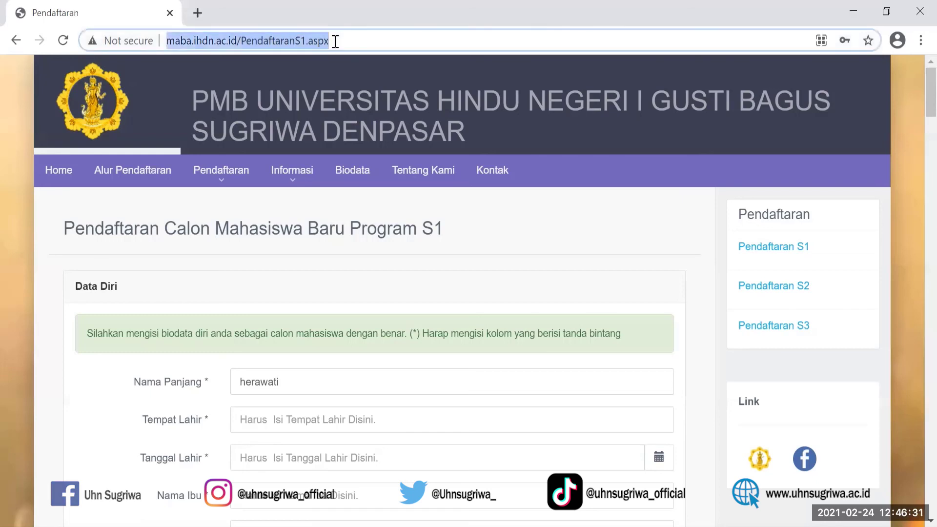
key(BackSpace)
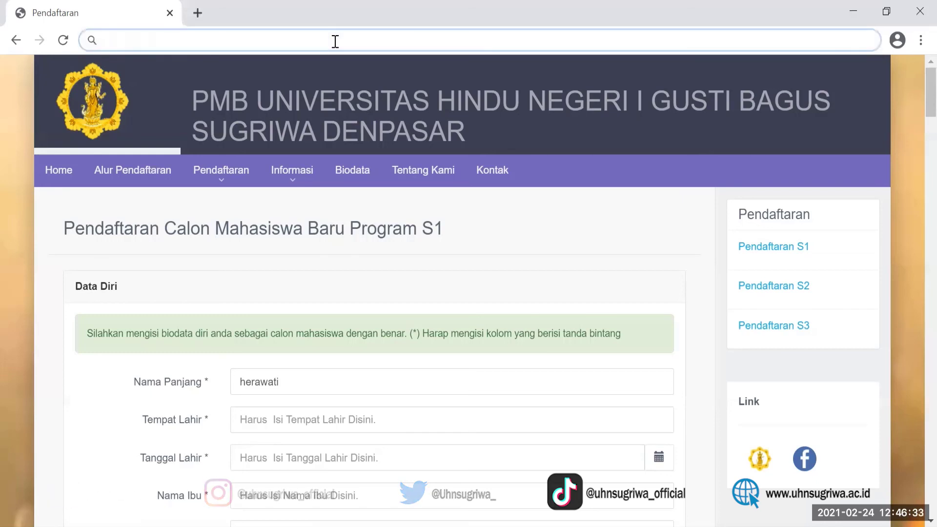
text(UKT)
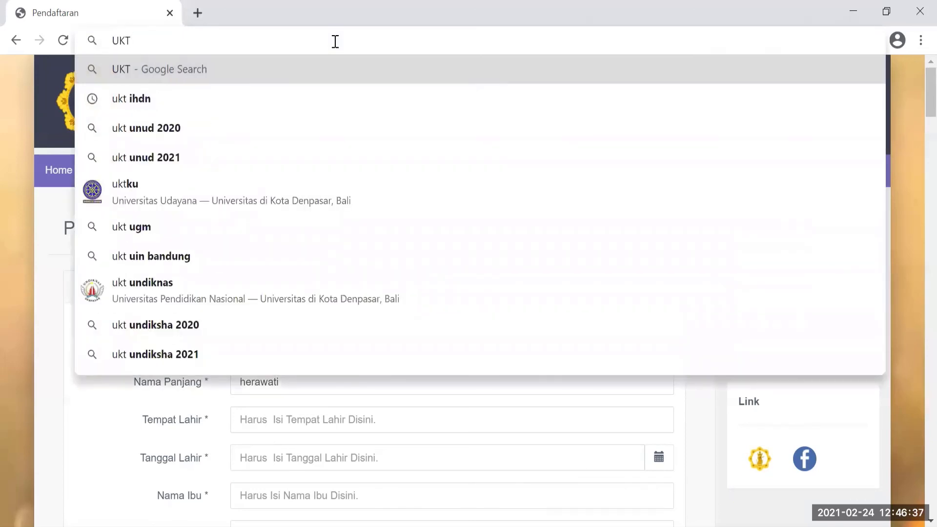
text(.)
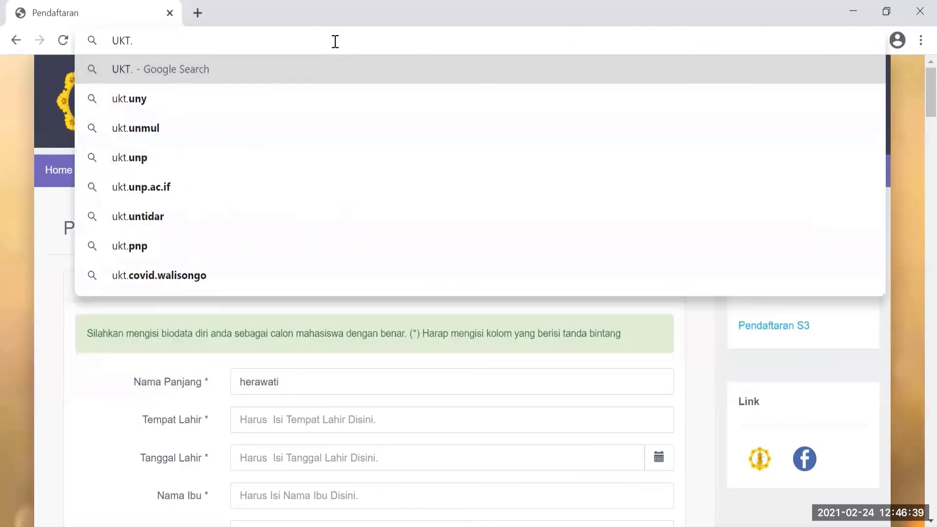
text(IH)
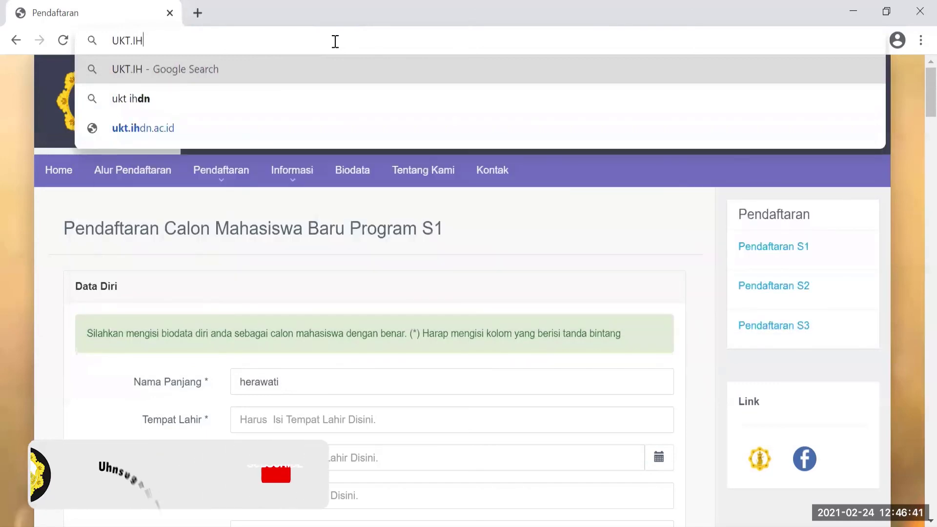
text(DN)
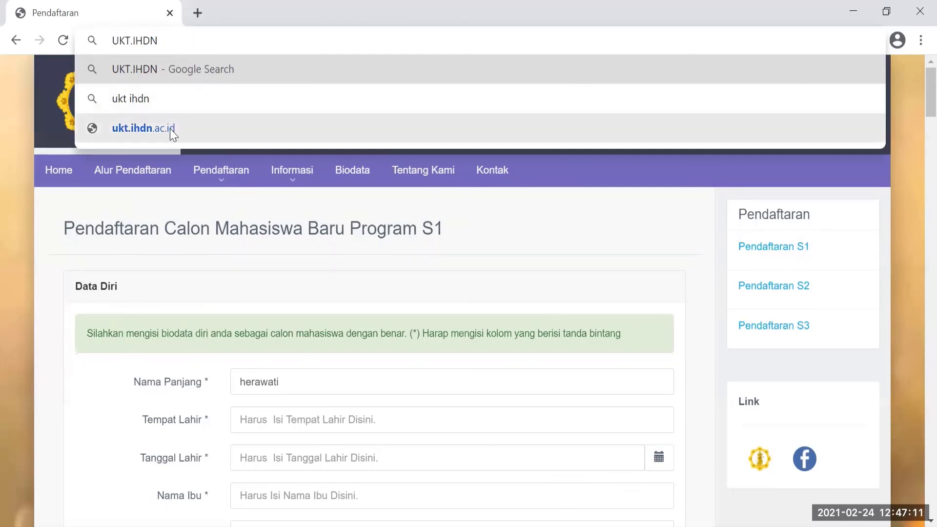
click(170, 128)
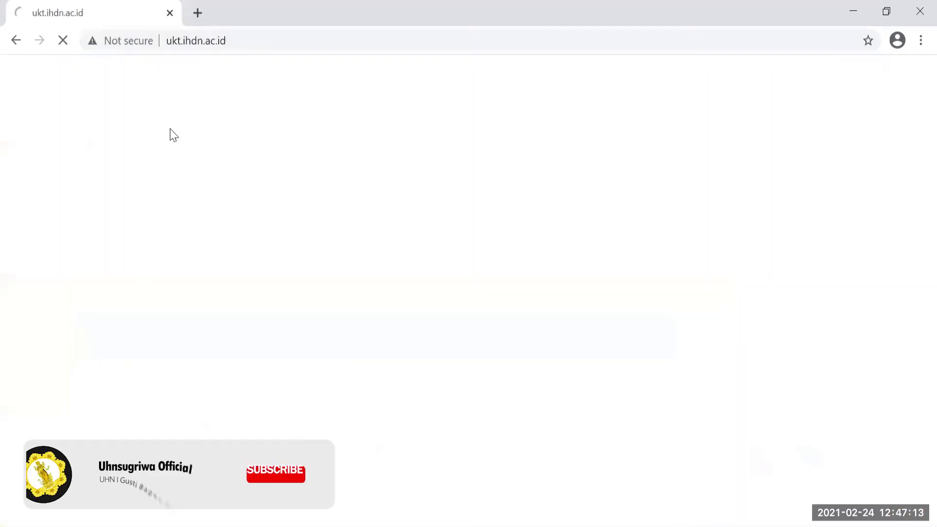